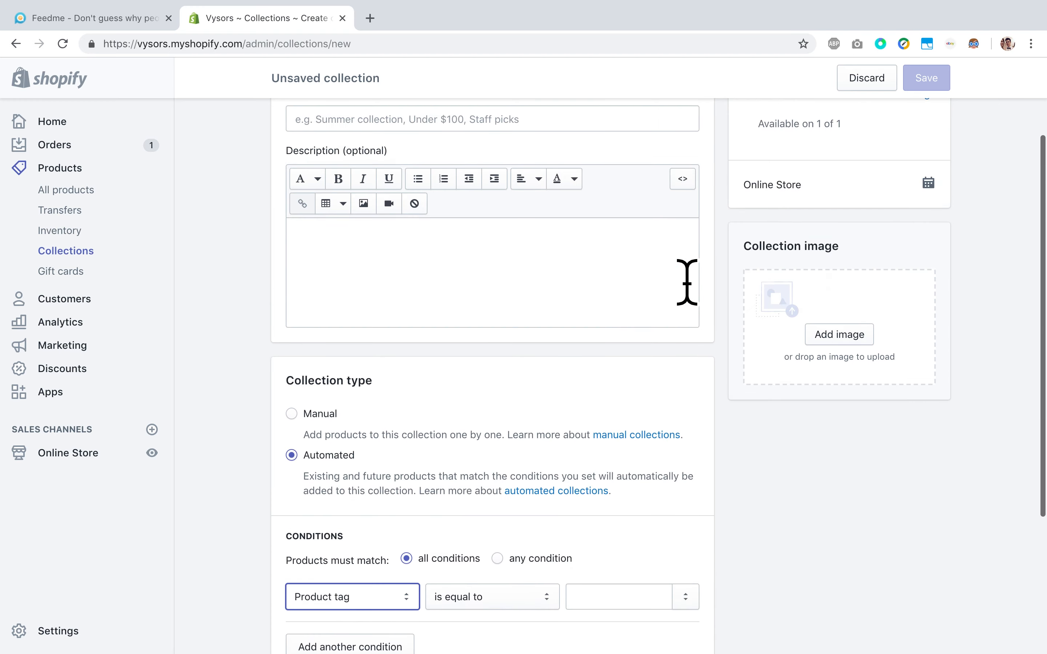
# Title the collection "Desktop Audio" and enter the description "Sustainably sourced, hand crafted premium speakers. From the worlds number 1 audio brand for over 150 years."
pyautogui.click(534, 242)
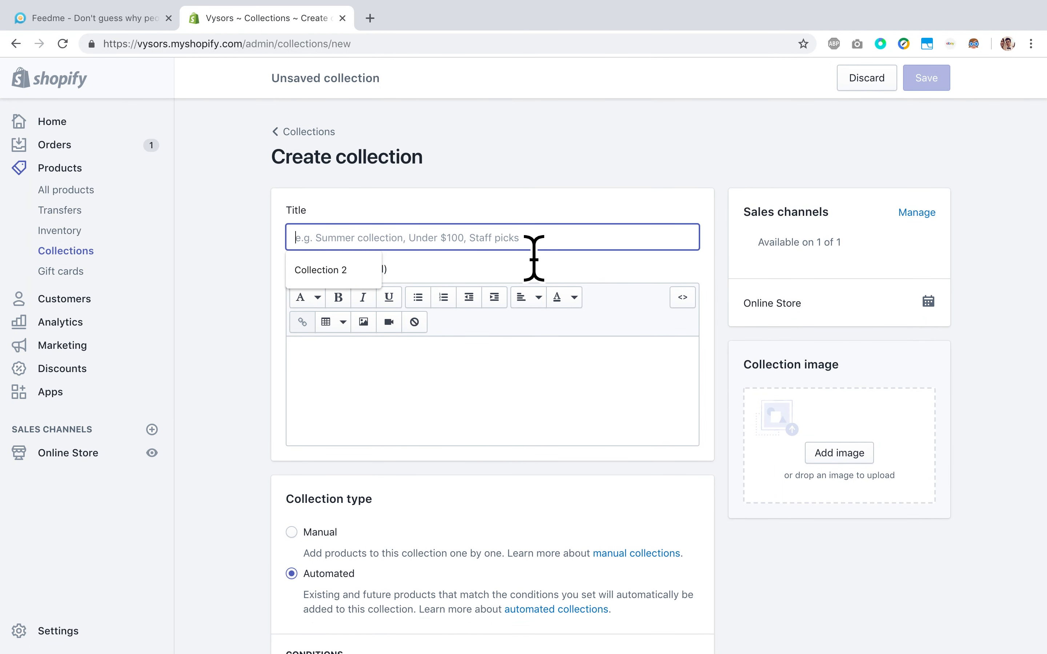
pyautogui.write('Desktop Audio')
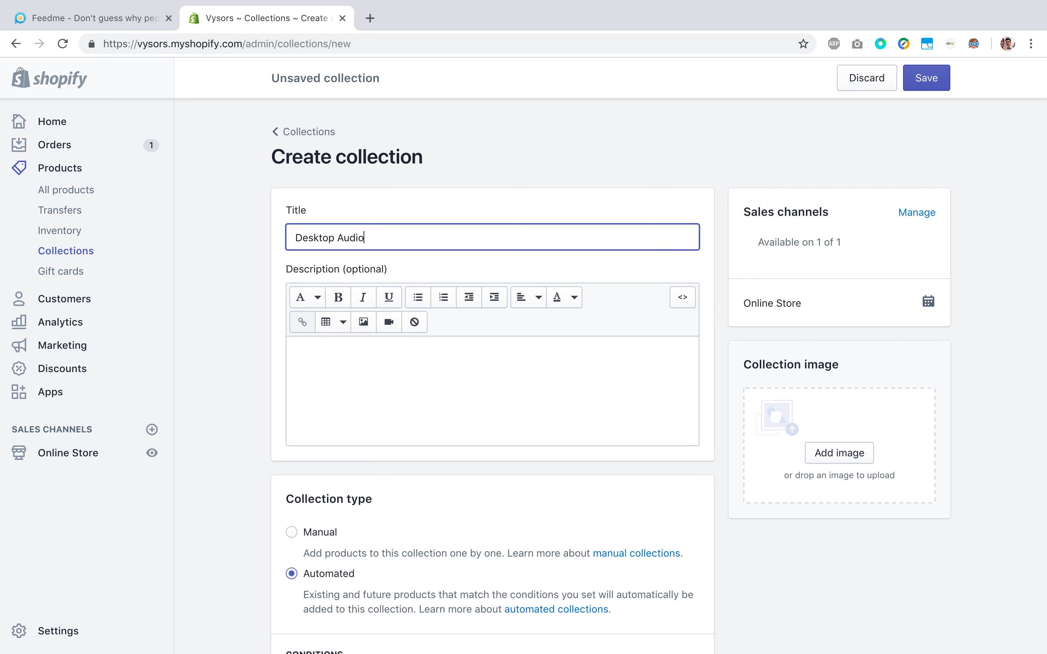
pyautogui.click(610, 382)
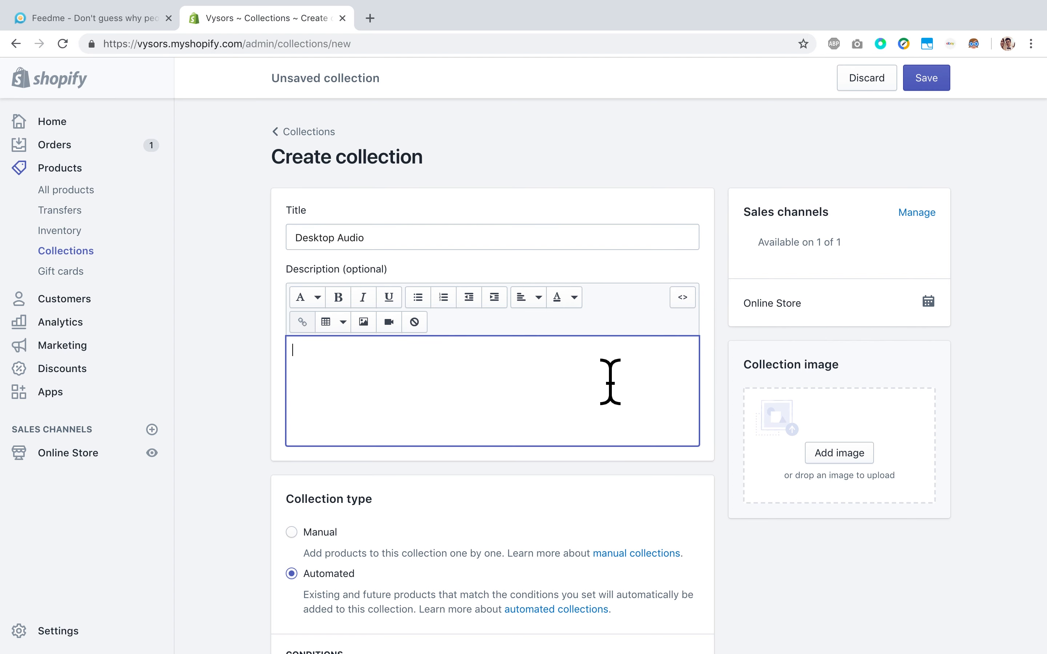
pyautogui.write('Sustainbly soru')
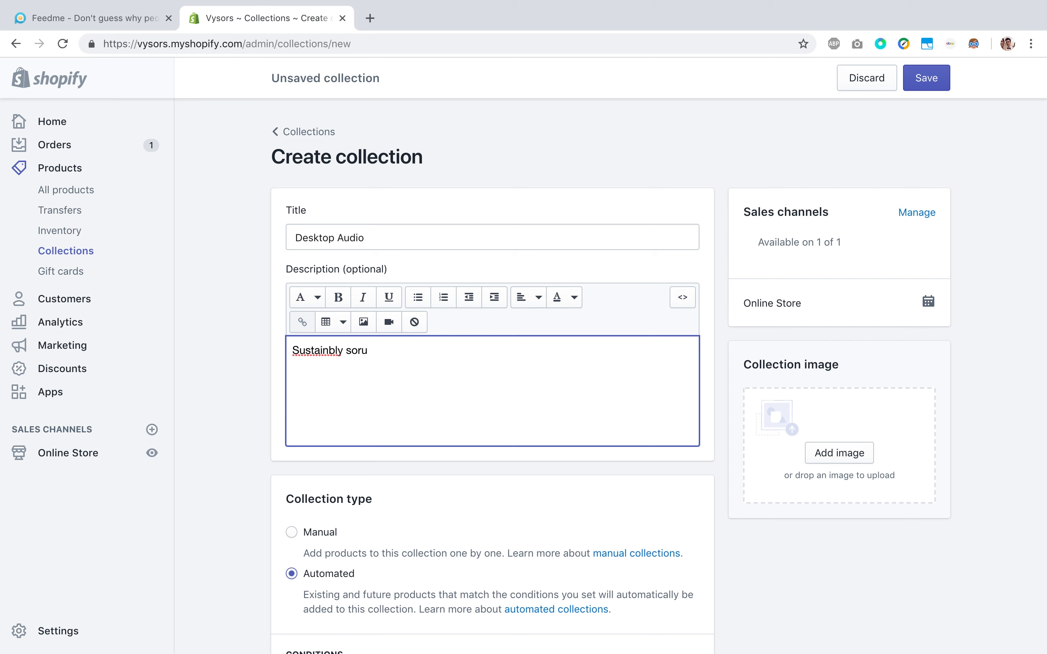
pyautogui.write('cced')
pyautogui.press('Left')
pyautogui.press('Left')
pyautogui.press('Left')
pyautogui.press('Left')
pyautogui.press('Left')
pyautogui.press('BackSpace')
pyautogui.press('BackSpace')
pyautogui.press('BackSpace')
pyautogui.write('ably sourced')
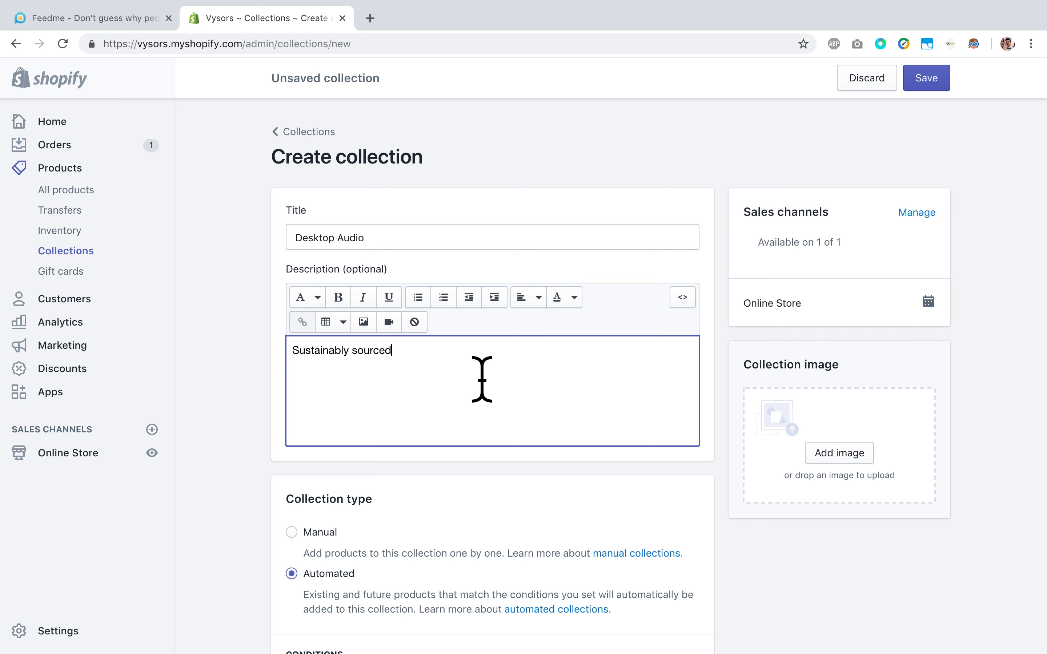
pyautogui.write(', hand crafted')
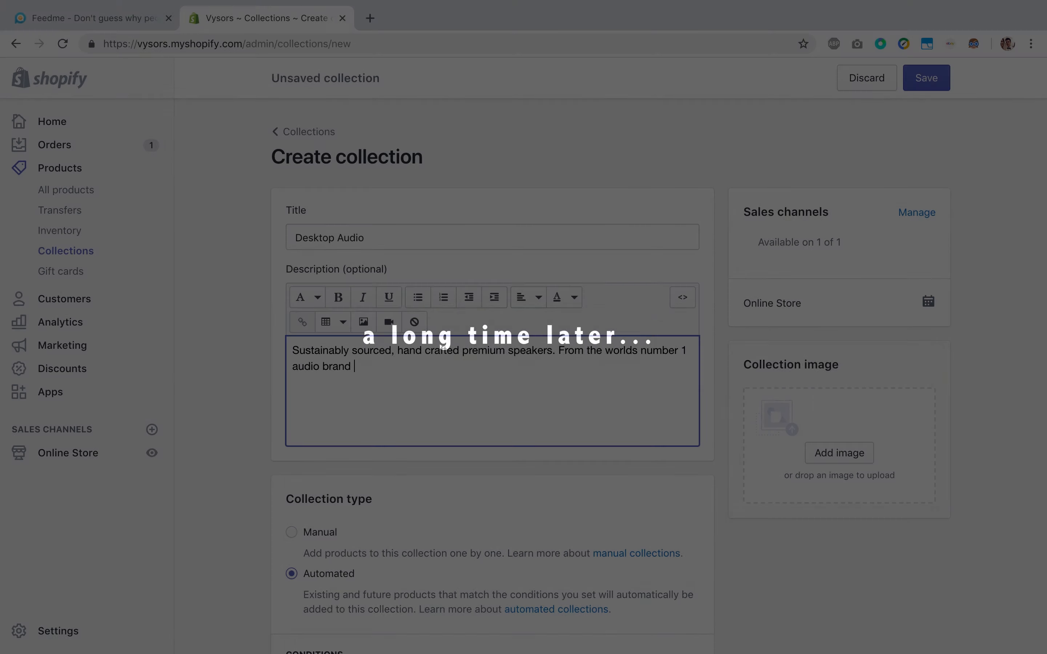
pyautogui.write('over 150 years.')
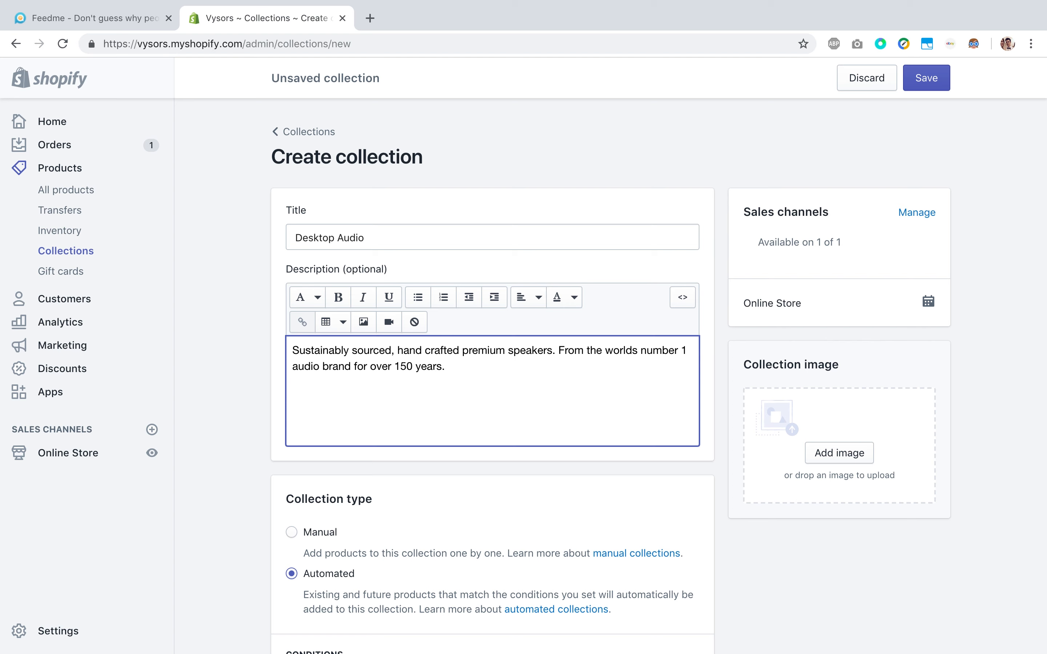
pyautogui.click(732, 407)
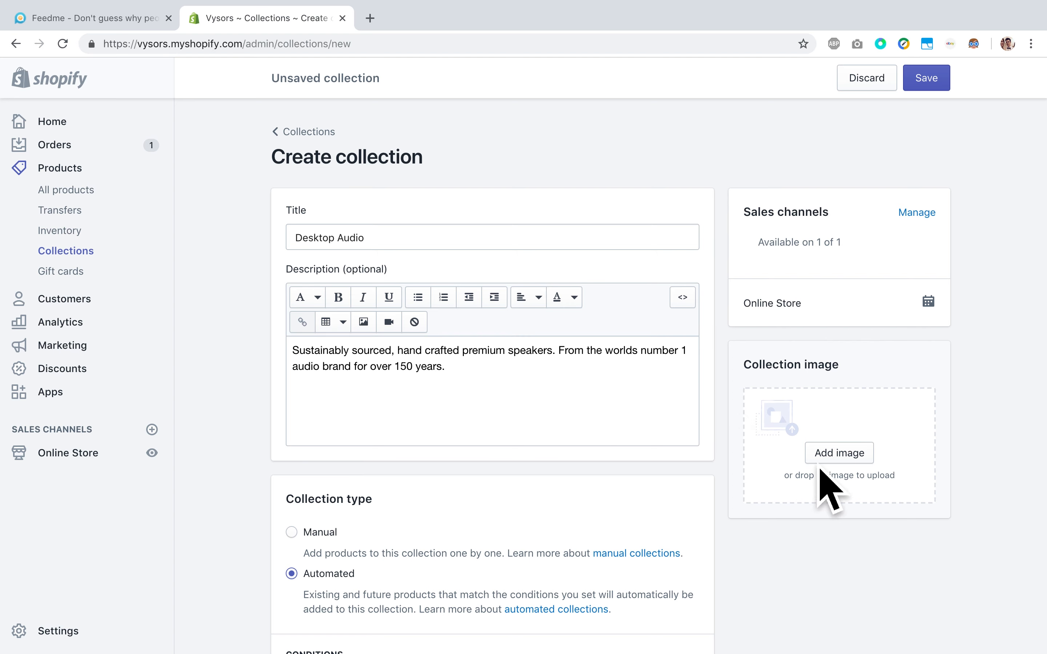
# Upload speaker.jpg from the Downloads folder as the collection image
pyautogui.click(843, 453)
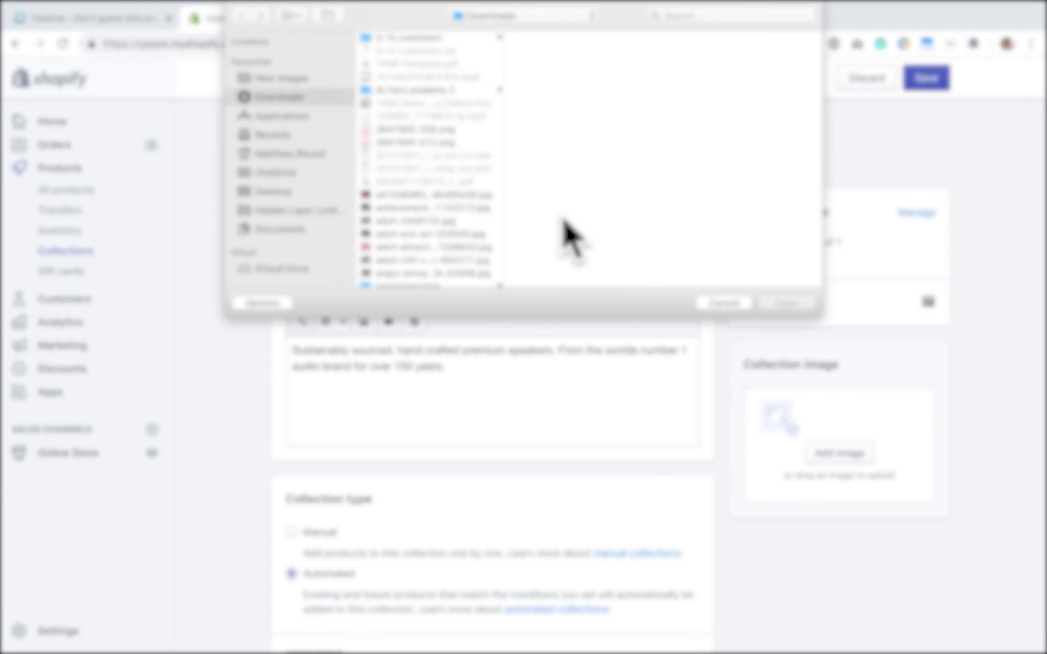
pyautogui.scroll(-5, 428, 251)
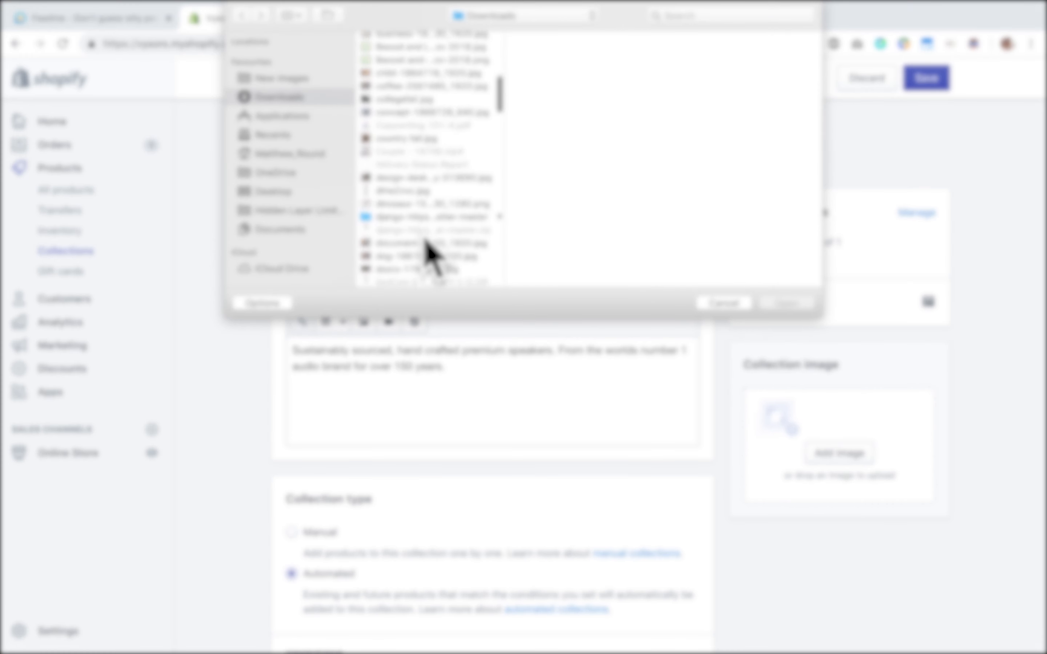
pyautogui.scroll(-5, 428, 251)
pyautogui.scroll(-5, 451, 204)
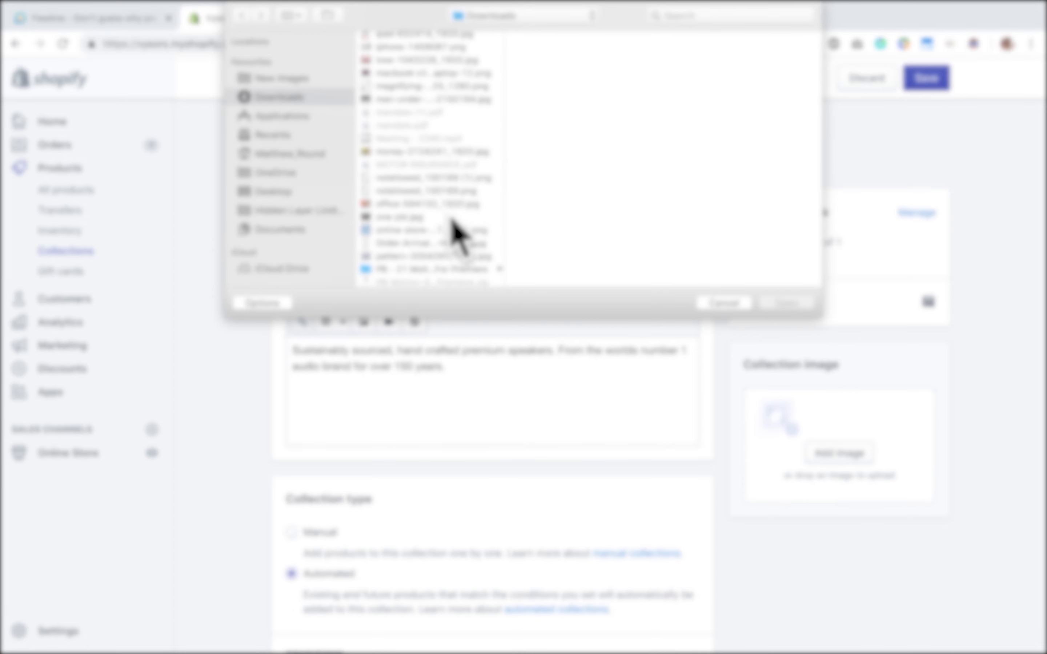
pyautogui.scroll(-5, 453, 231)
pyautogui.scroll(-10, 451, 233)
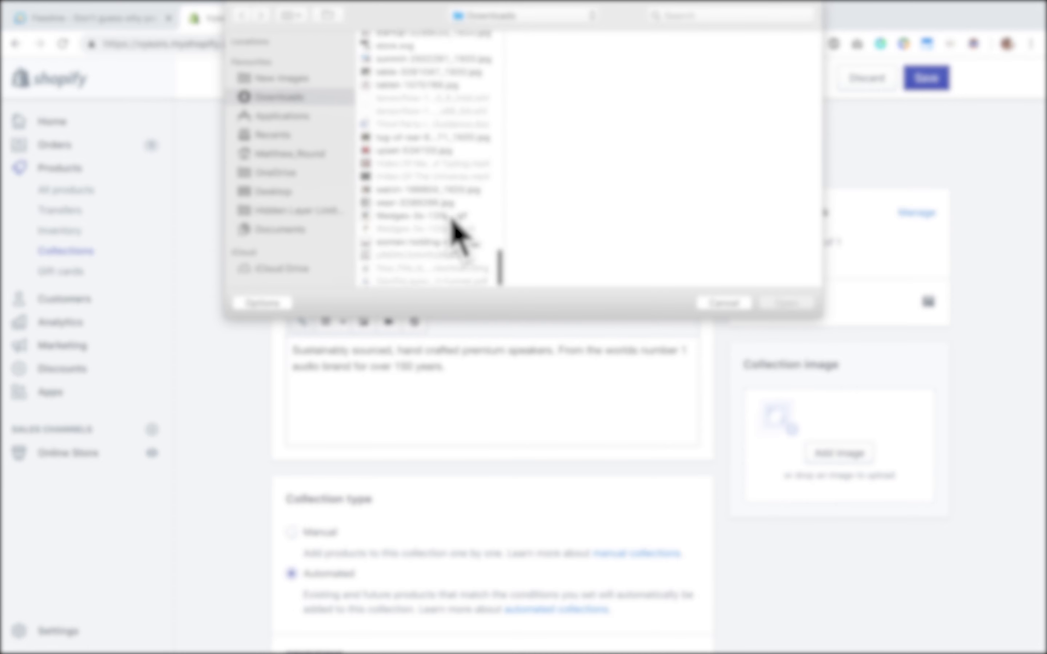
pyautogui.scroll(4, 461, 193)
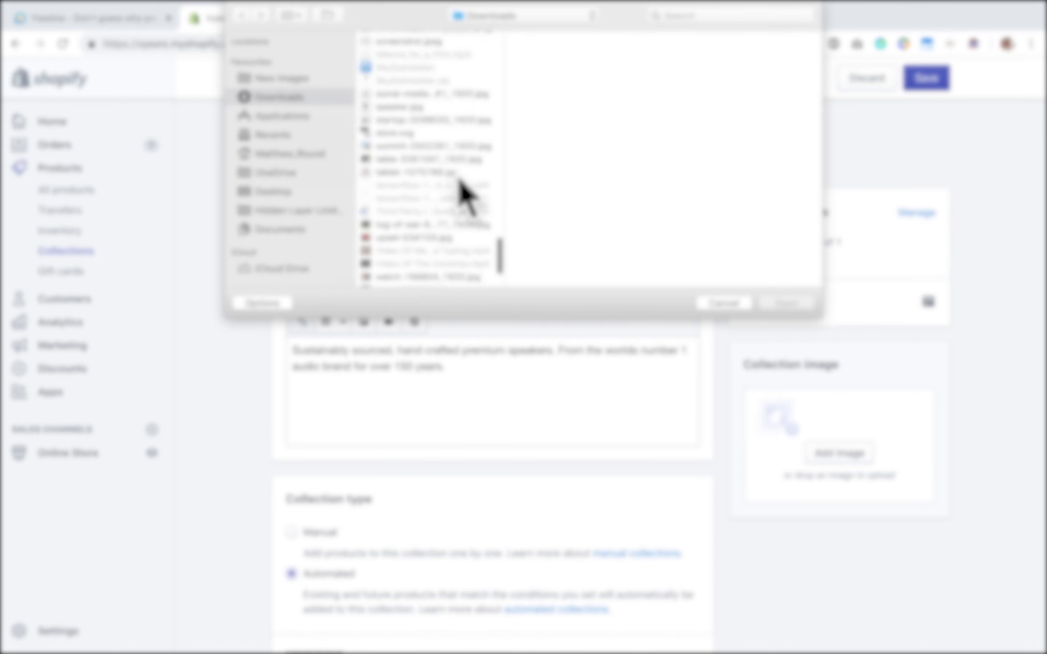
pyautogui.click(409, 191)
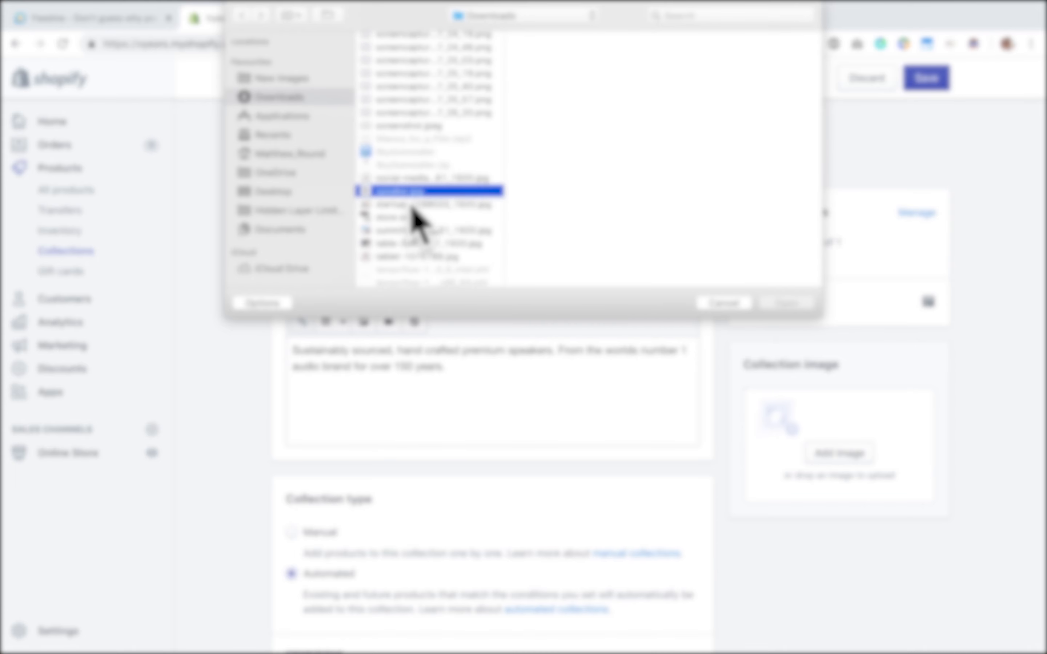
pyautogui.click(791, 303)
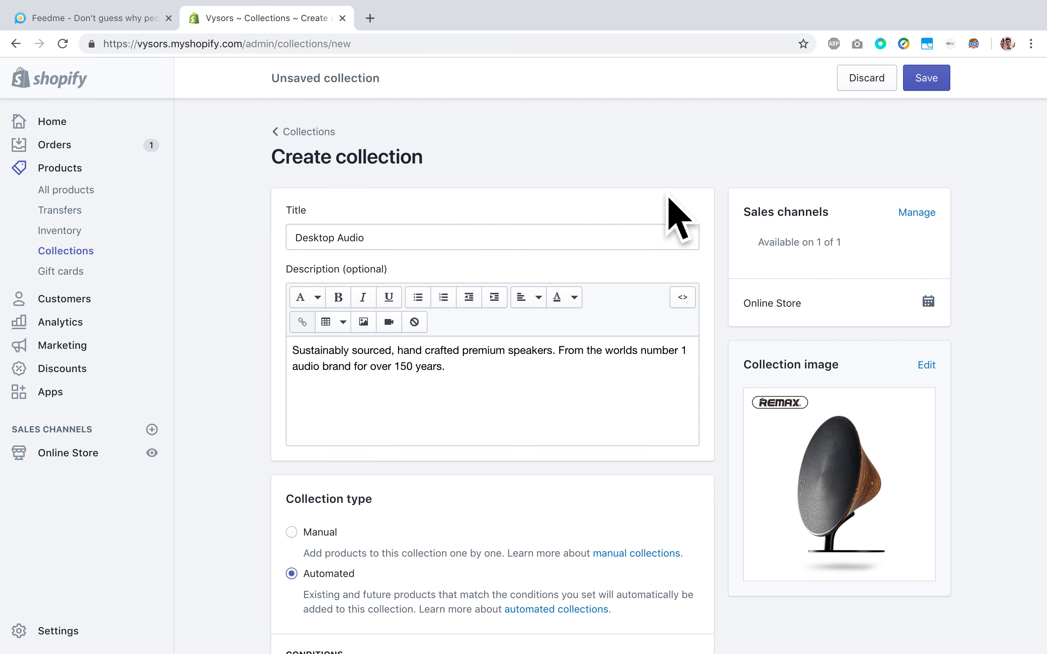
# Set the collection type to Manual and save the new collection
pyautogui.scroll(-6, 731, 355)
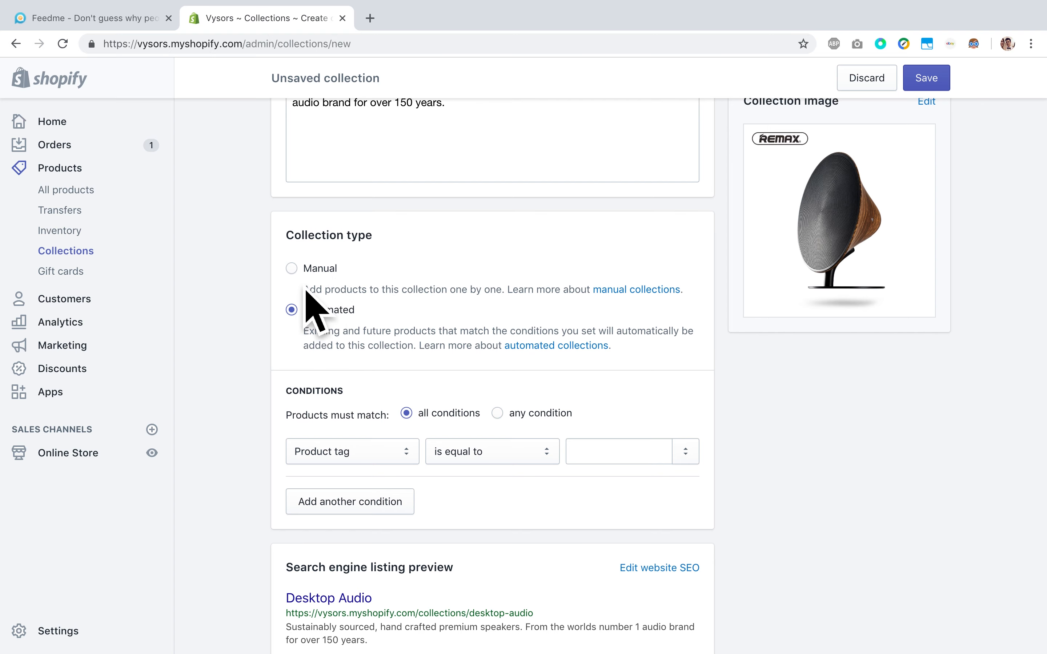
pyautogui.click(298, 272)
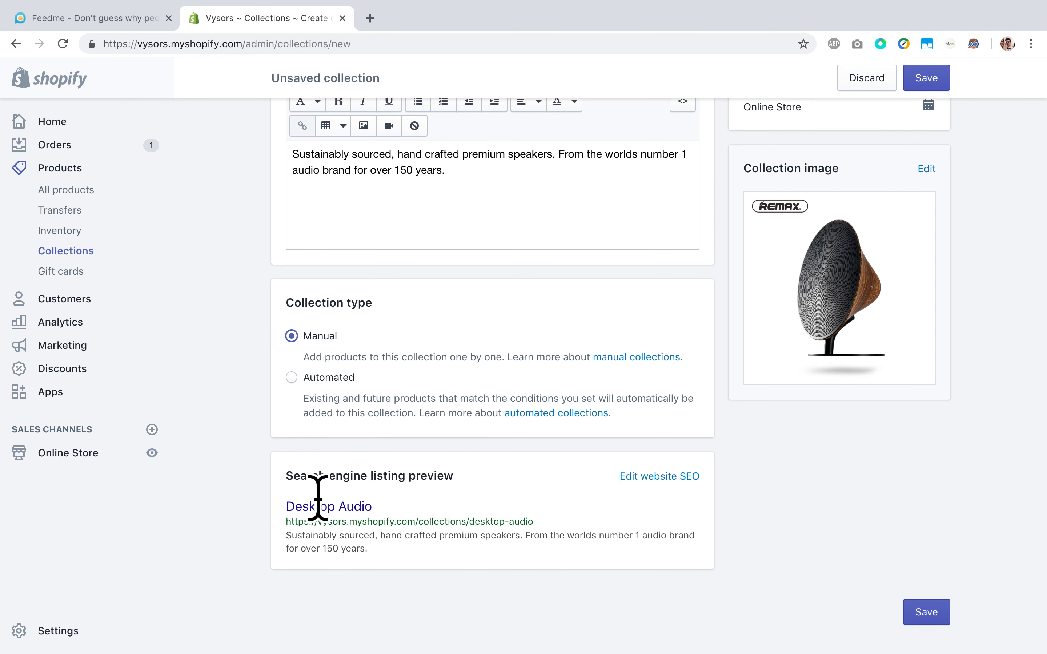
pyautogui.moveTo(307, 476); pyautogui.dragTo(433, 489)
pyautogui.click(468, 494)
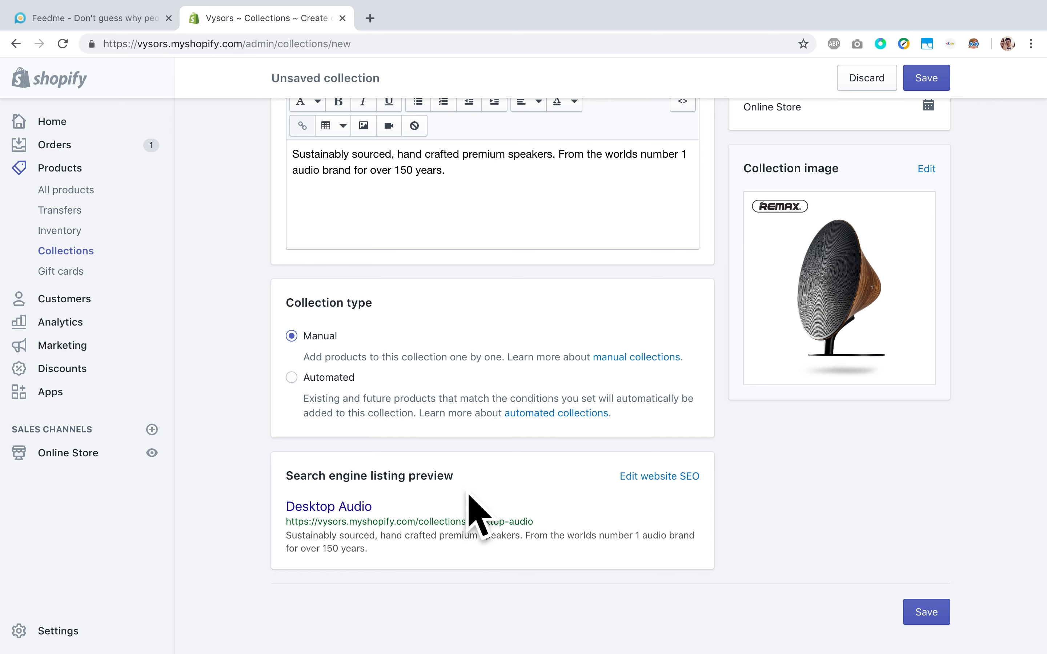
pyautogui.scroll(5, 437, 520)
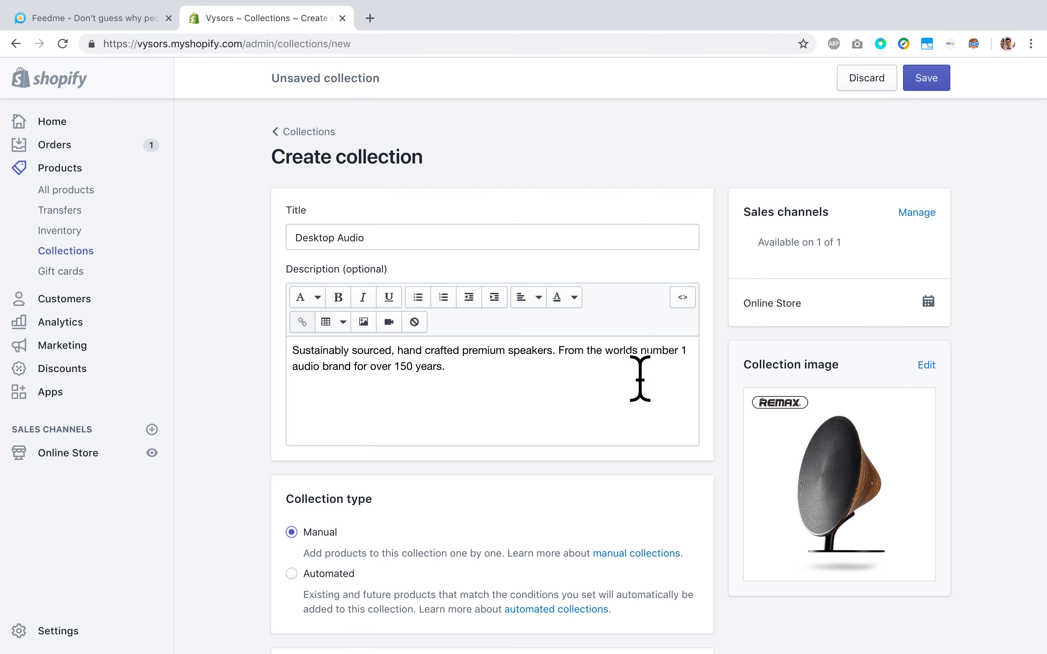
pyautogui.click(934, 85)
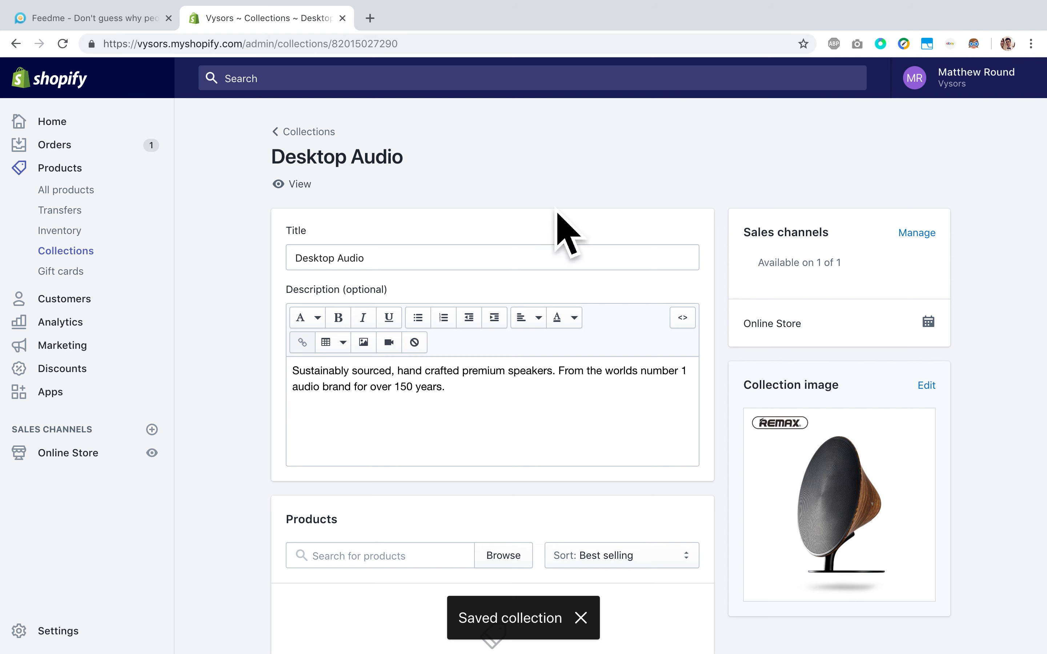
# Add the products Burton Custom Freestyle and Burton Custom Freestyle 151 to the Desktop Audio collection
pyautogui.scroll(-5, 563, 280)
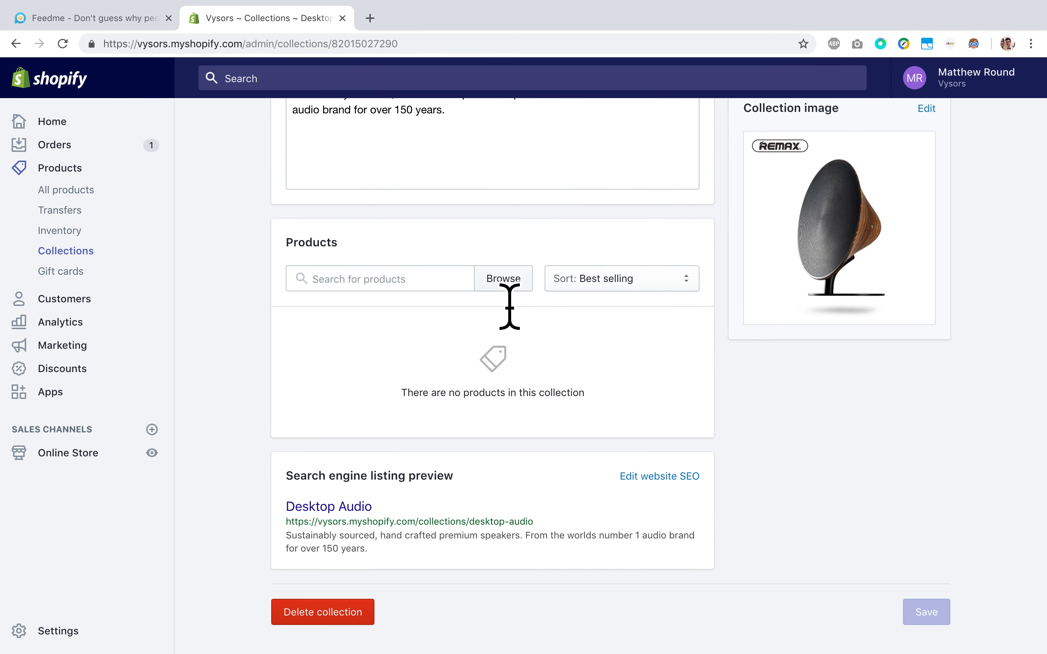
pyautogui.click(504, 285)
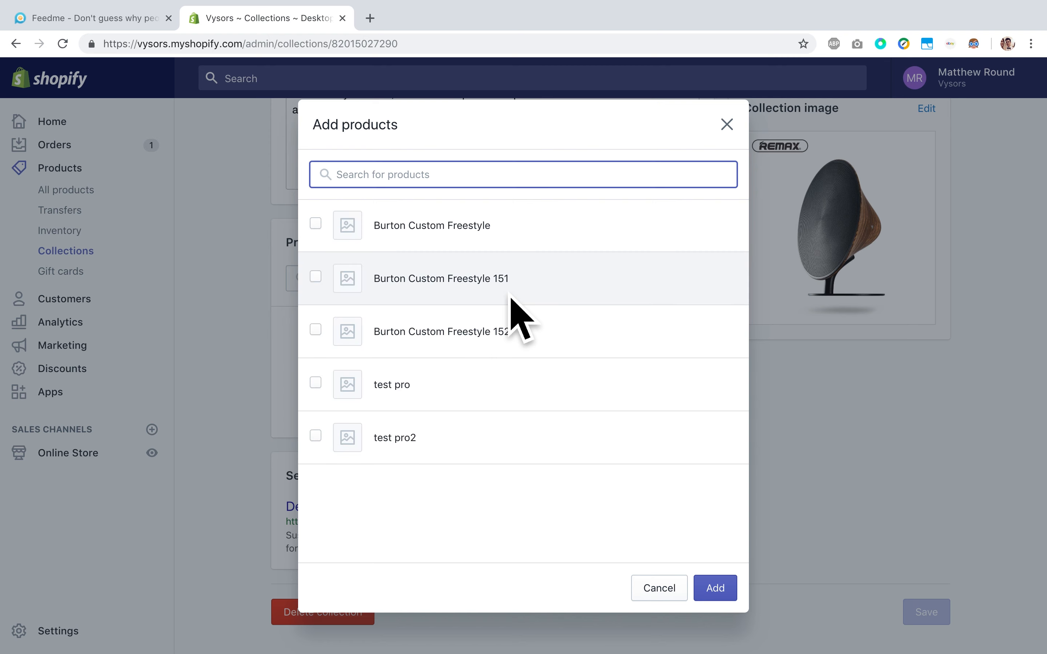
pyautogui.click(319, 228)
pyautogui.click(334, 291)
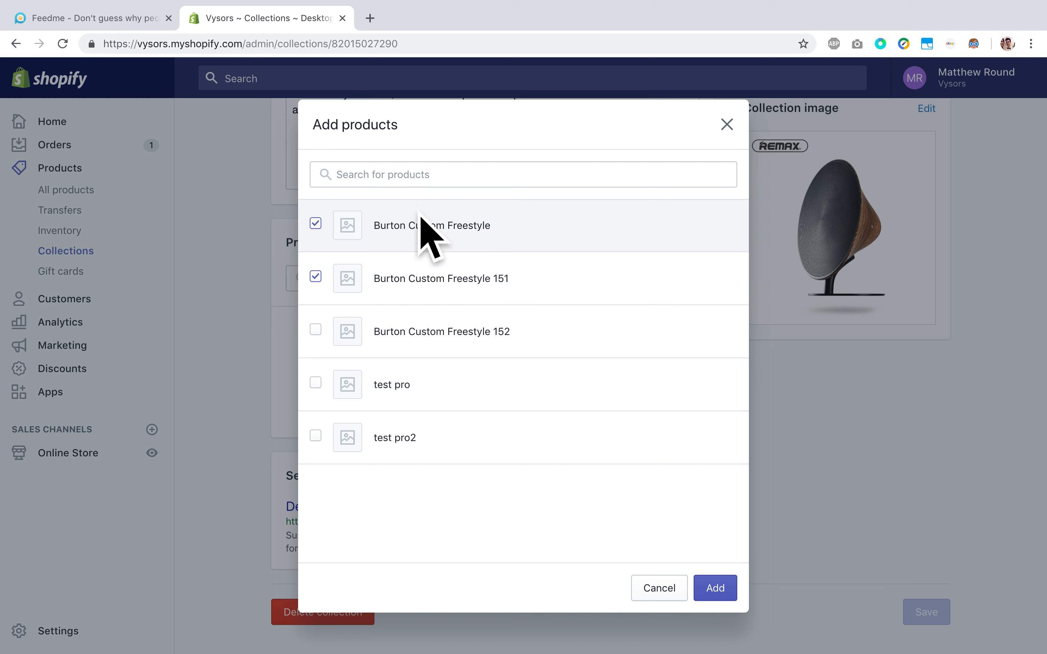
pyautogui.click(412, 186)
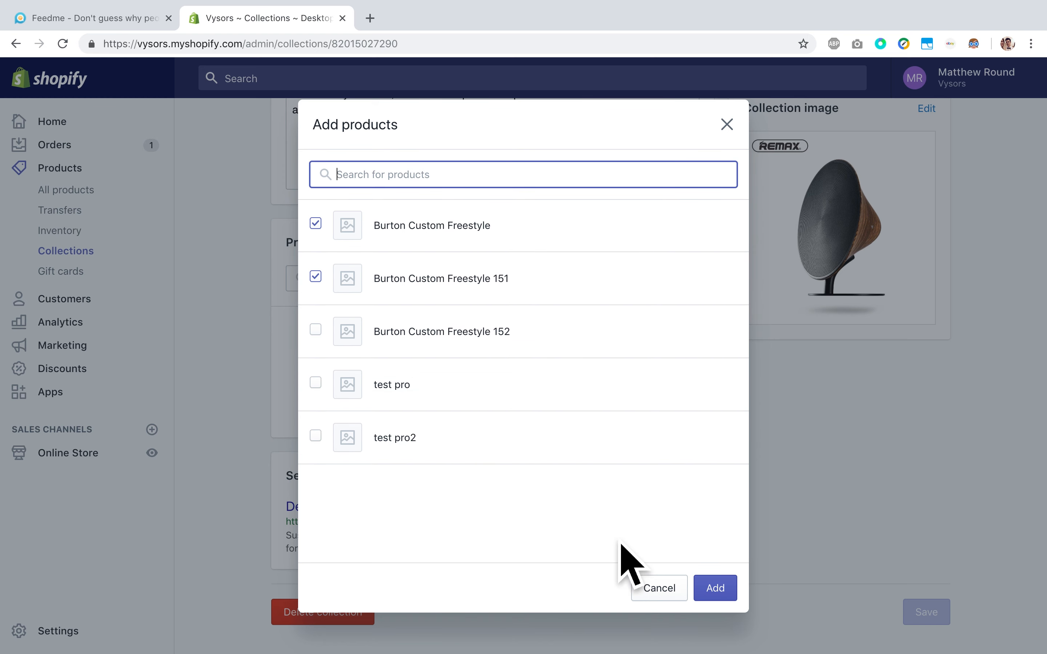
pyautogui.click(716, 599)
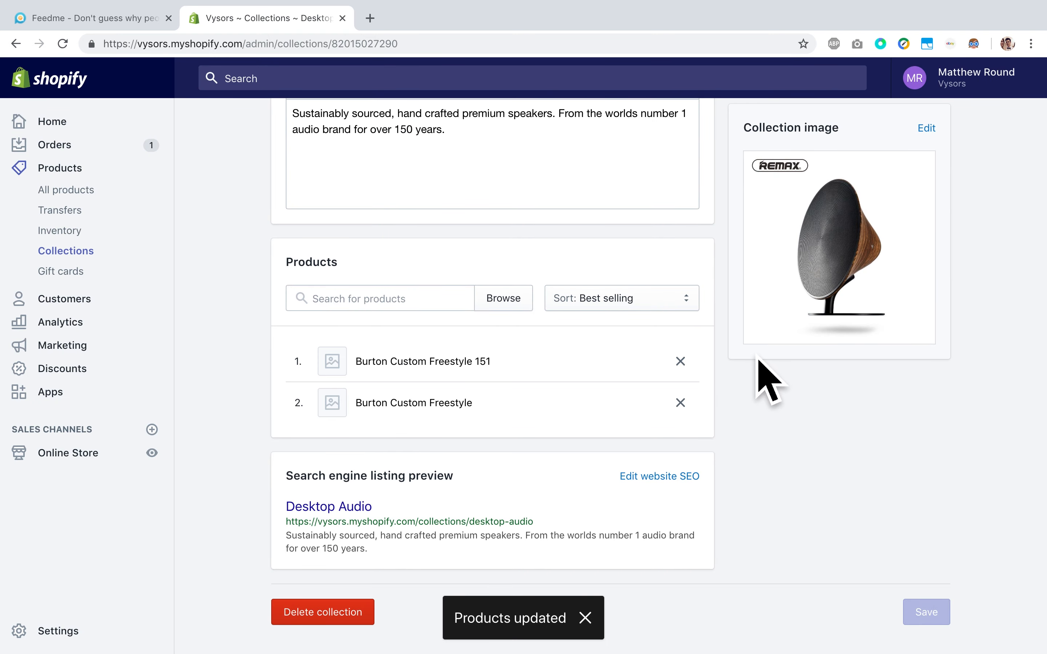
# View the Desktop Audio collection on the live storefront, checking its banner, description and products, and return to the collection's admin page
pyautogui.scroll(6, 758, 359)
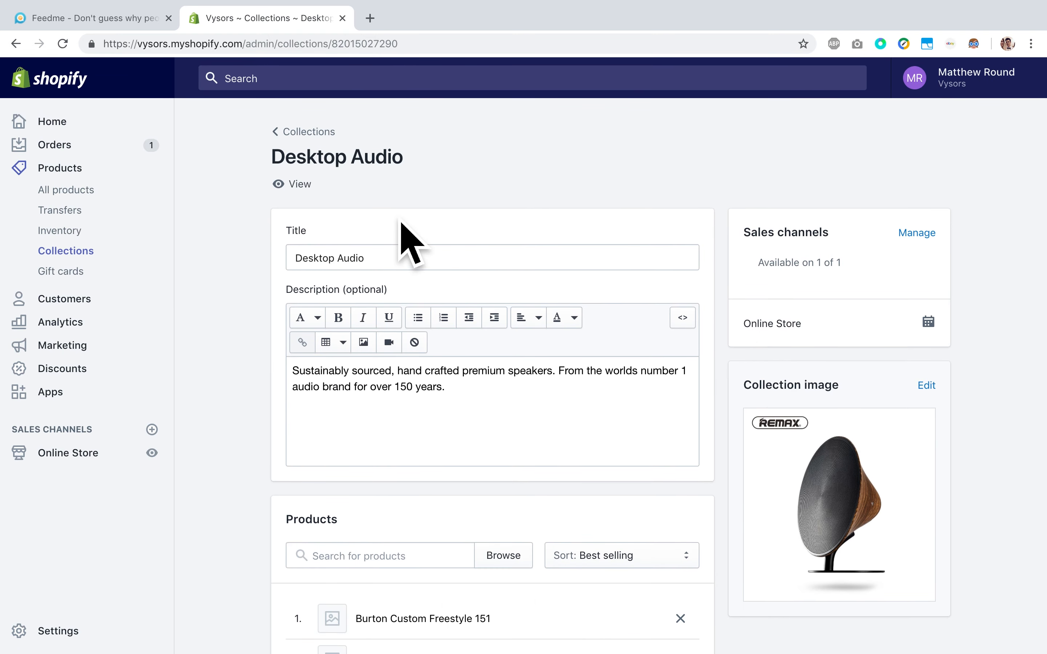
pyautogui.click(305, 190)
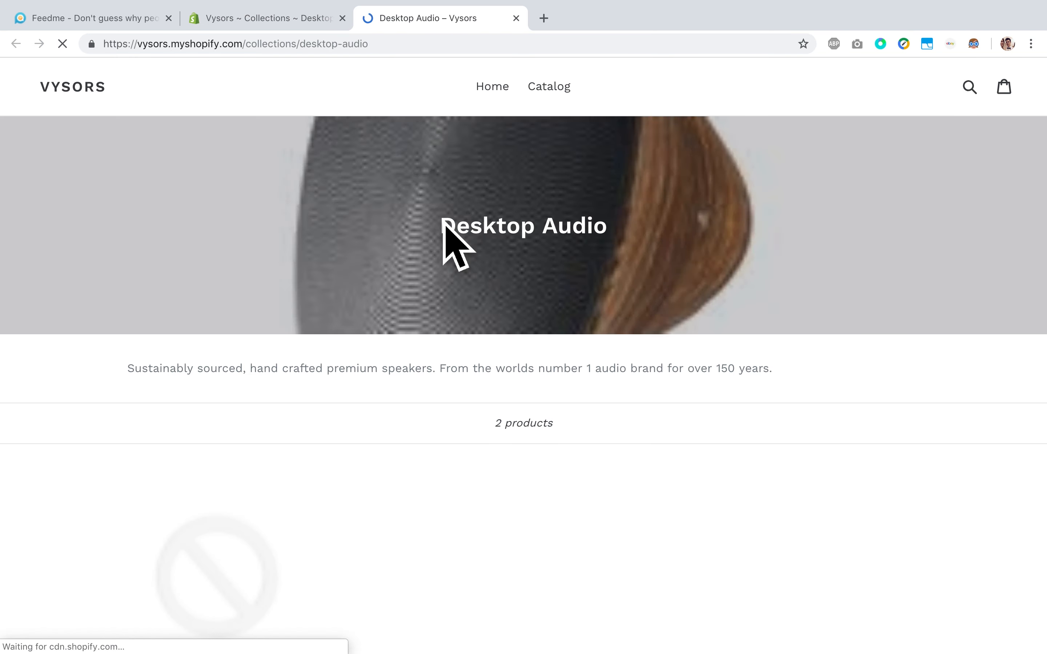
pyautogui.moveTo(464, 241); pyautogui.dragTo(584, 250)
pyautogui.click(395, 220)
pyautogui.scroll(-2, 344, 257)
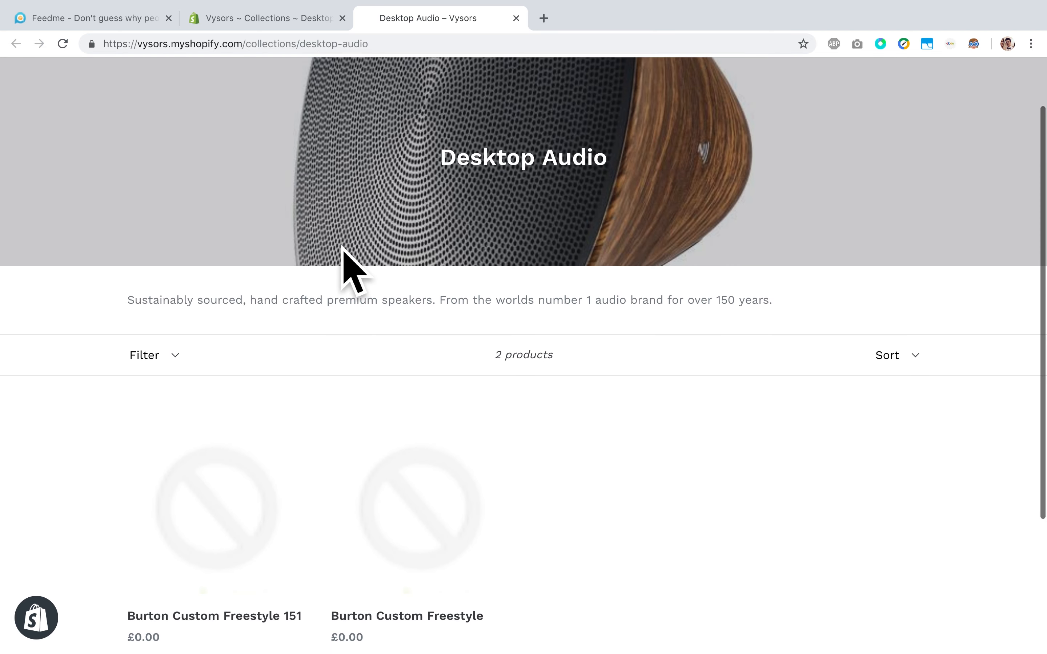
pyautogui.scroll(-5, 395, 315)
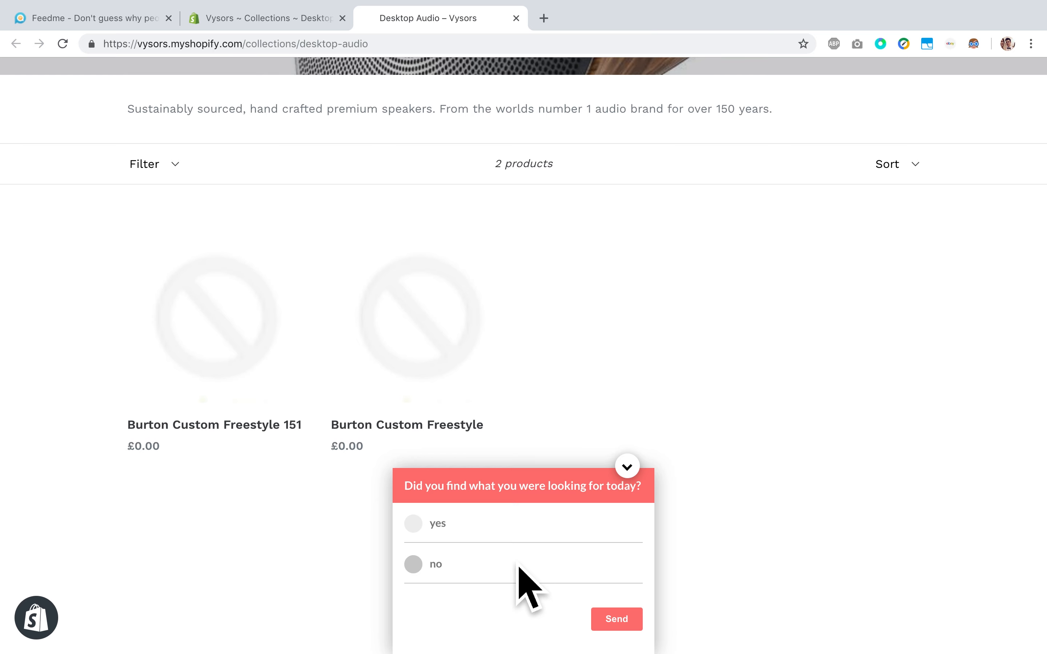
pyautogui.scroll(6, 527, 433)
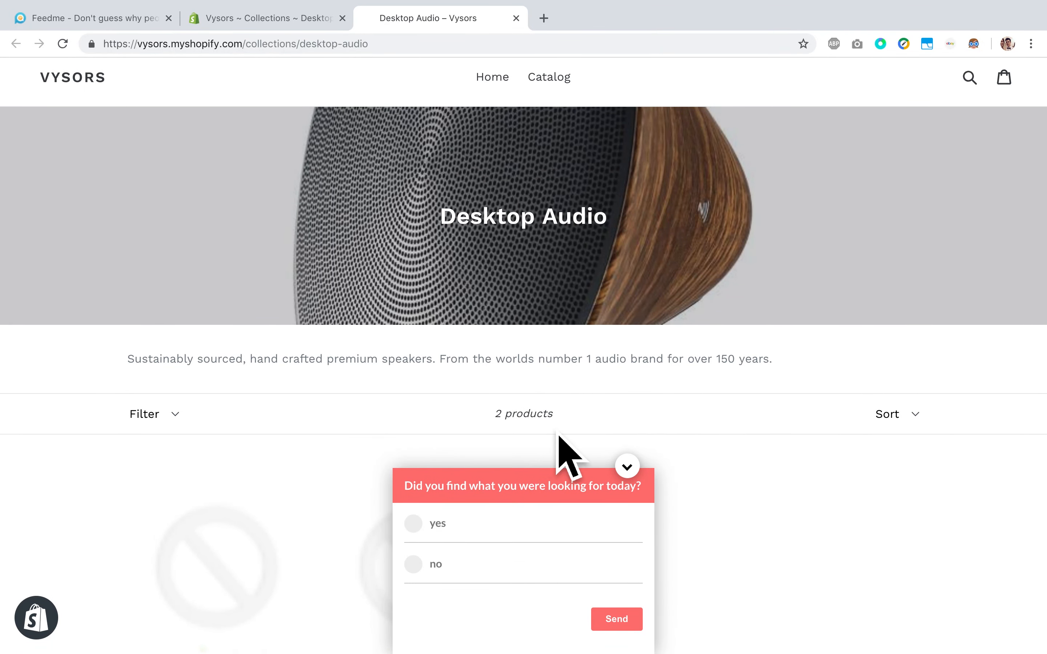
pyautogui.click(633, 472)
pyautogui.scroll(2, 561, 205)
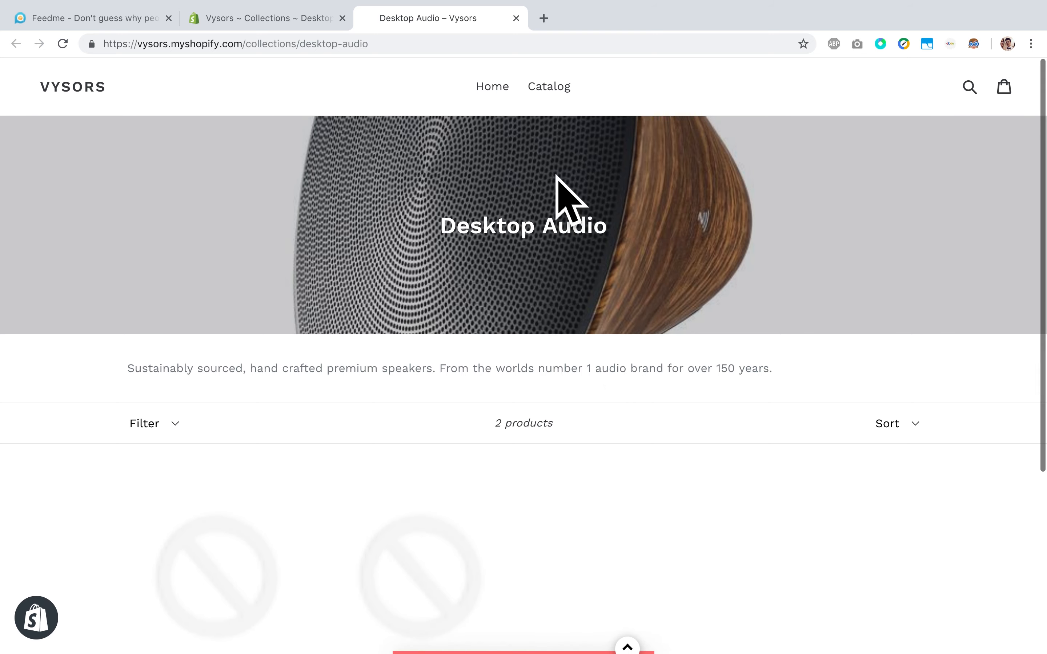
pyautogui.scroll(-10, 544, 149)
pyautogui.scroll(10, 486, 416)
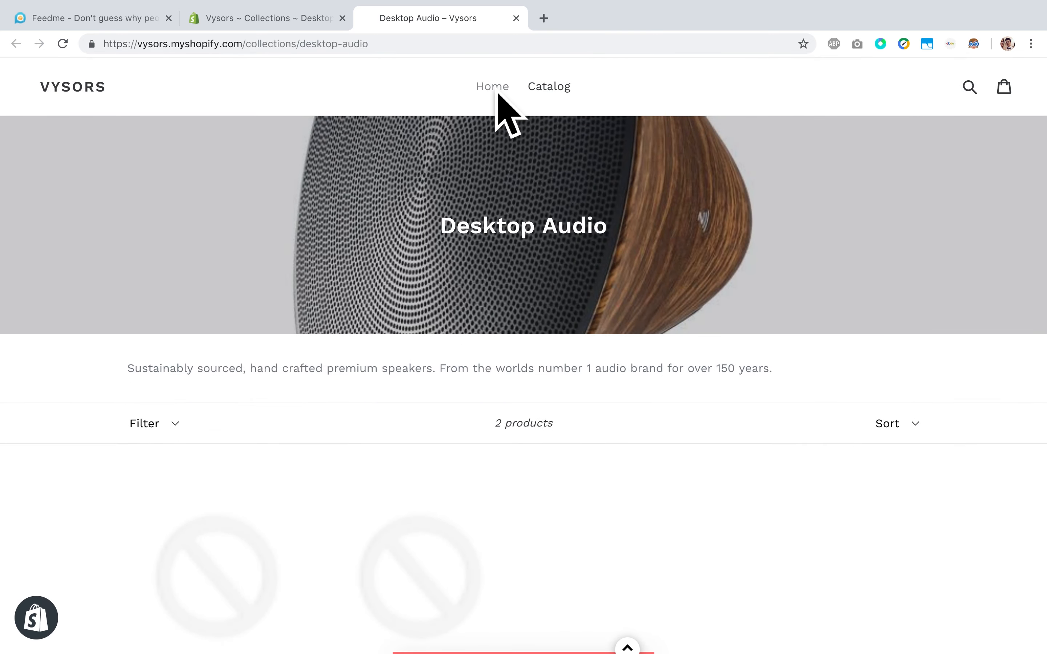
pyautogui.click(516, 17)
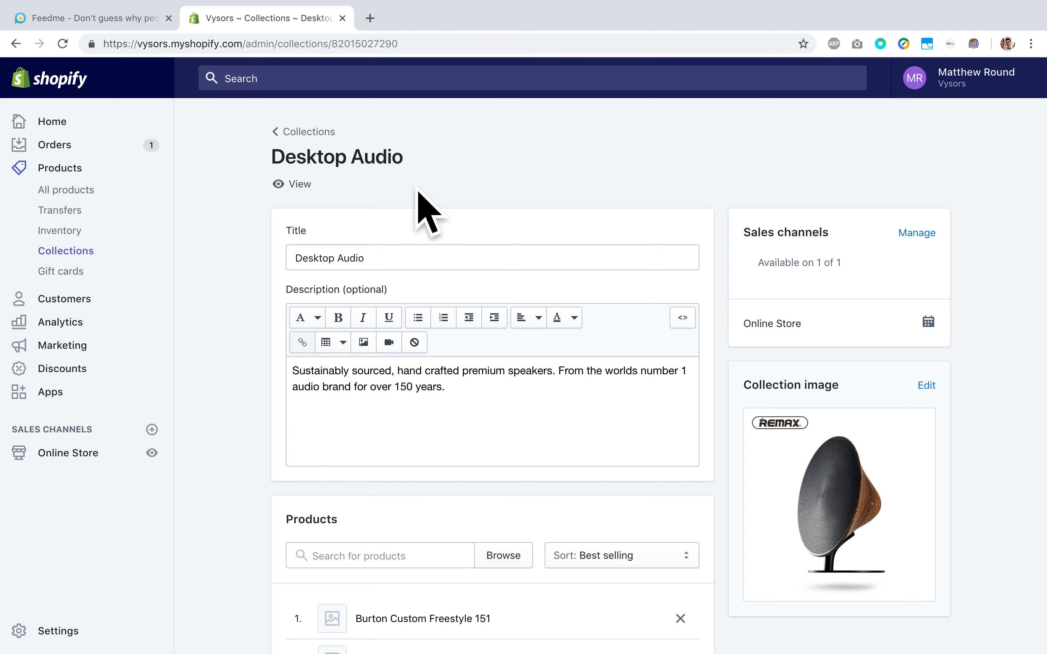
# Open the Themes page of the Online Store sales channel
pyautogui.scroll(-5, 444, 276)
pyautogui.scroll(5, 444, 275)
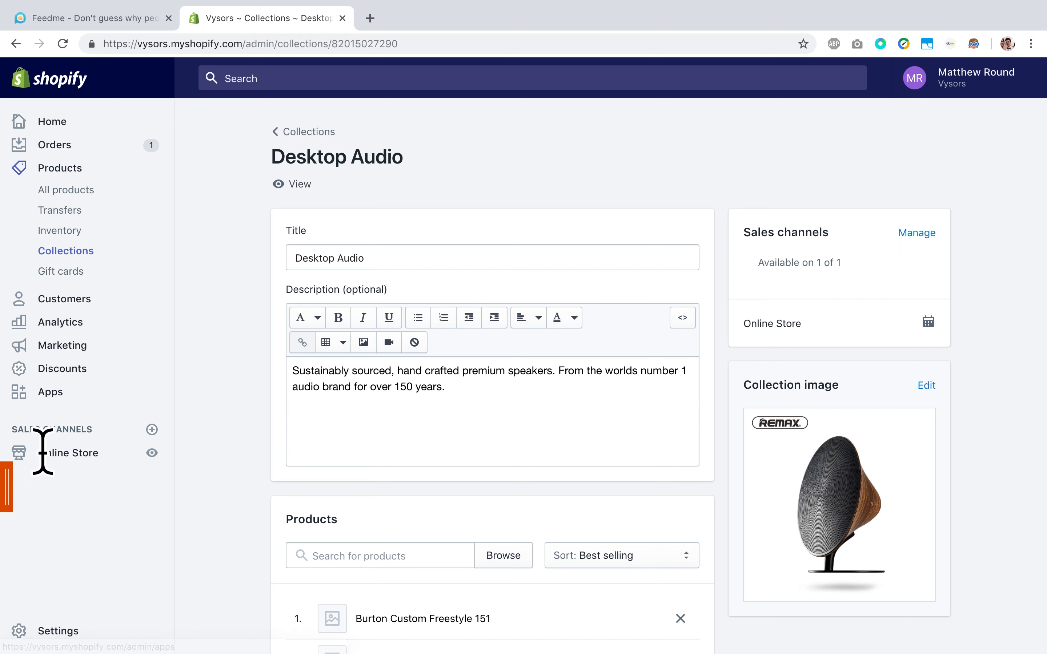
pyautogui.click(65, 468)
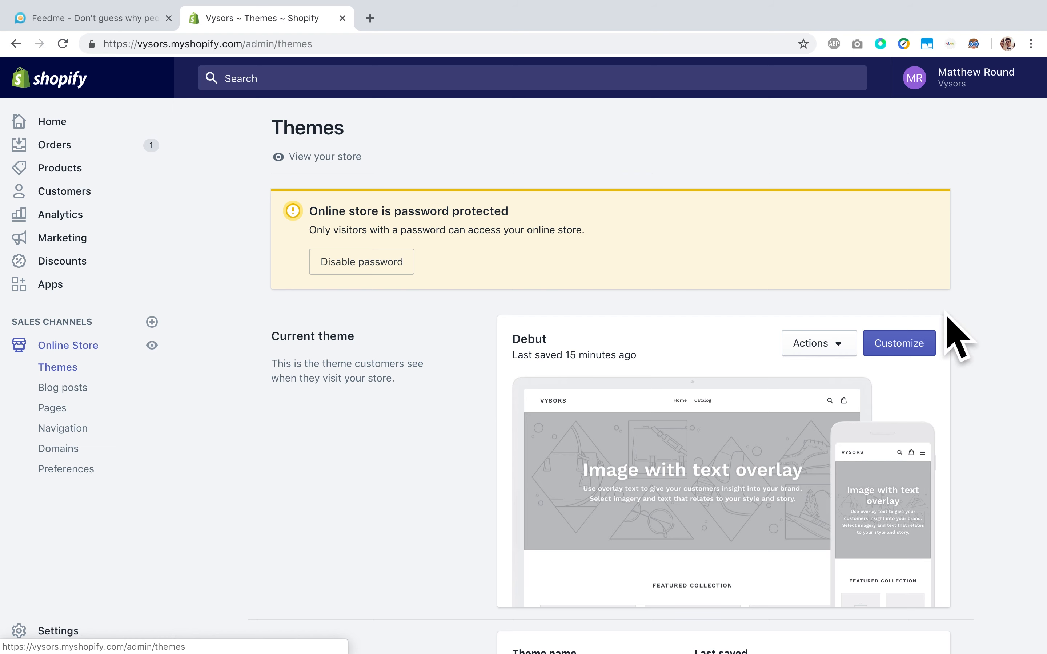
# Customize the Debut theme and add a Featured collection section to the home page
pyautogui.click(913, 353)
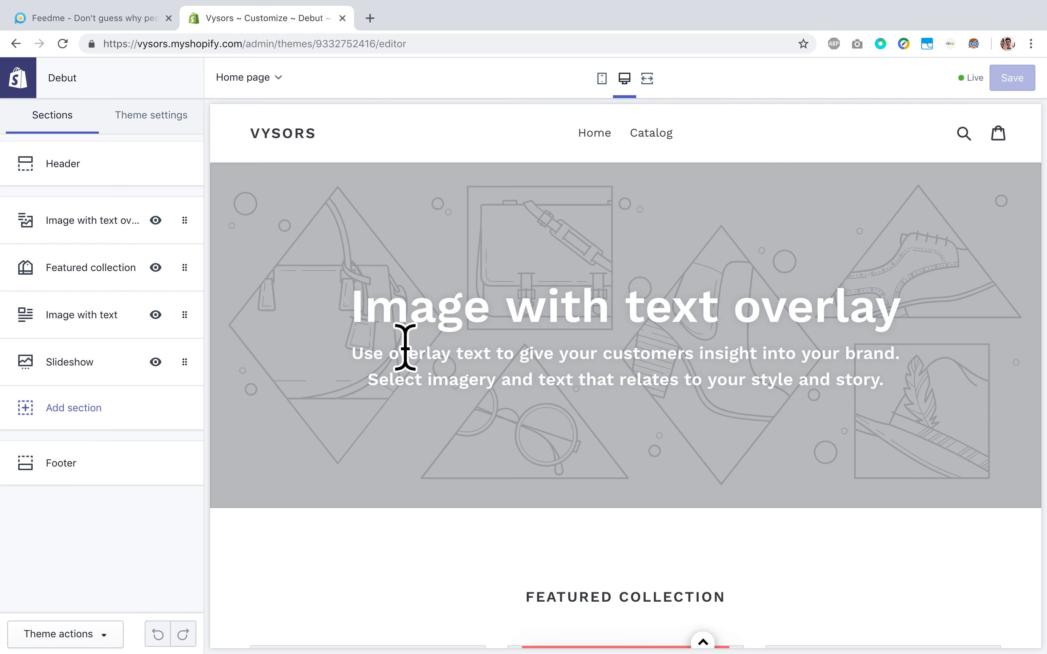
pyautogui.click(70, 413)
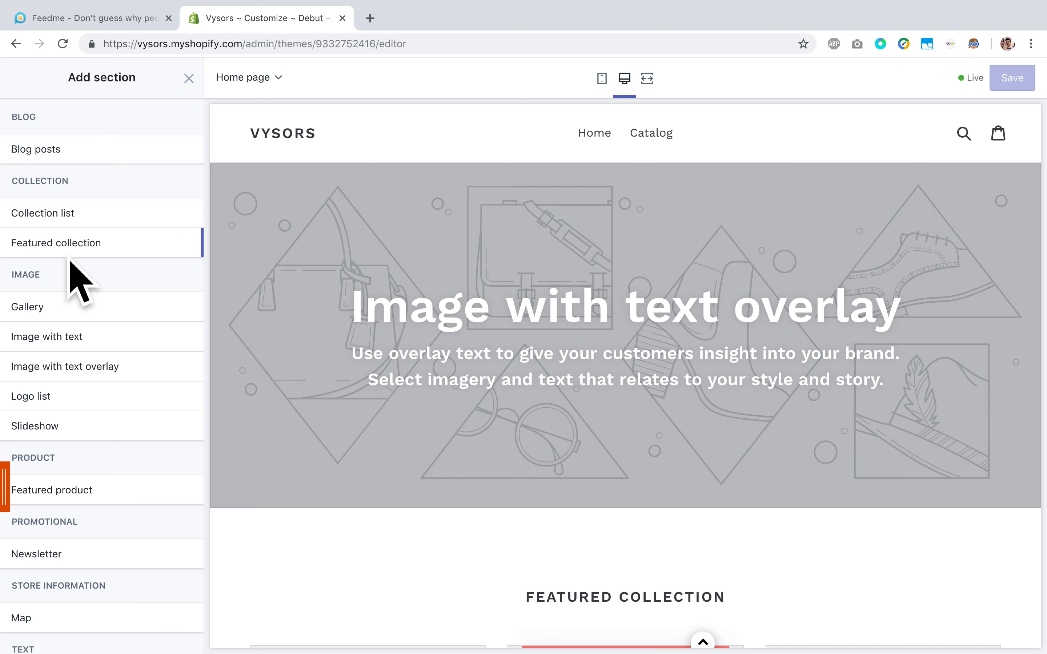
pyautogui.moveTo(75, 256)
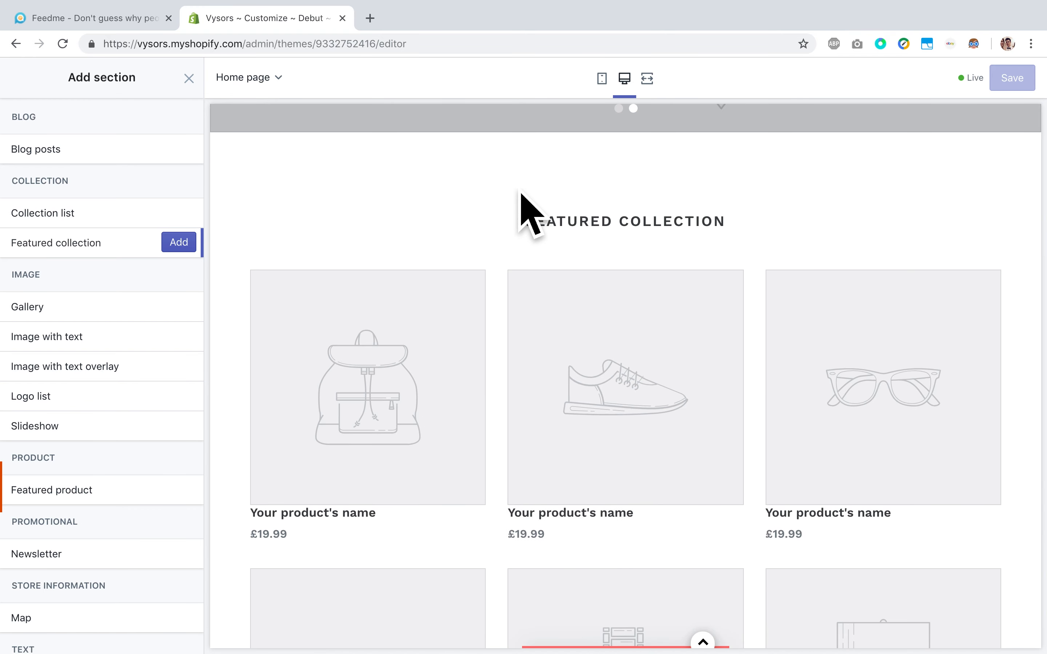
pyautogui.scroll(-1, 416, 256)
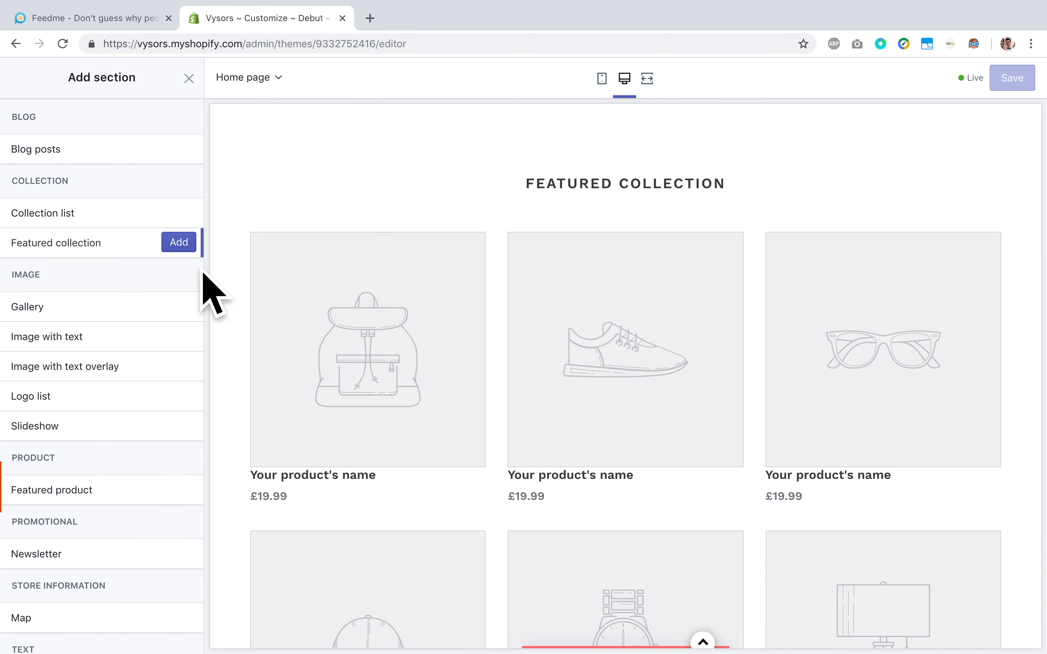
pyautogui.click(189, 250)
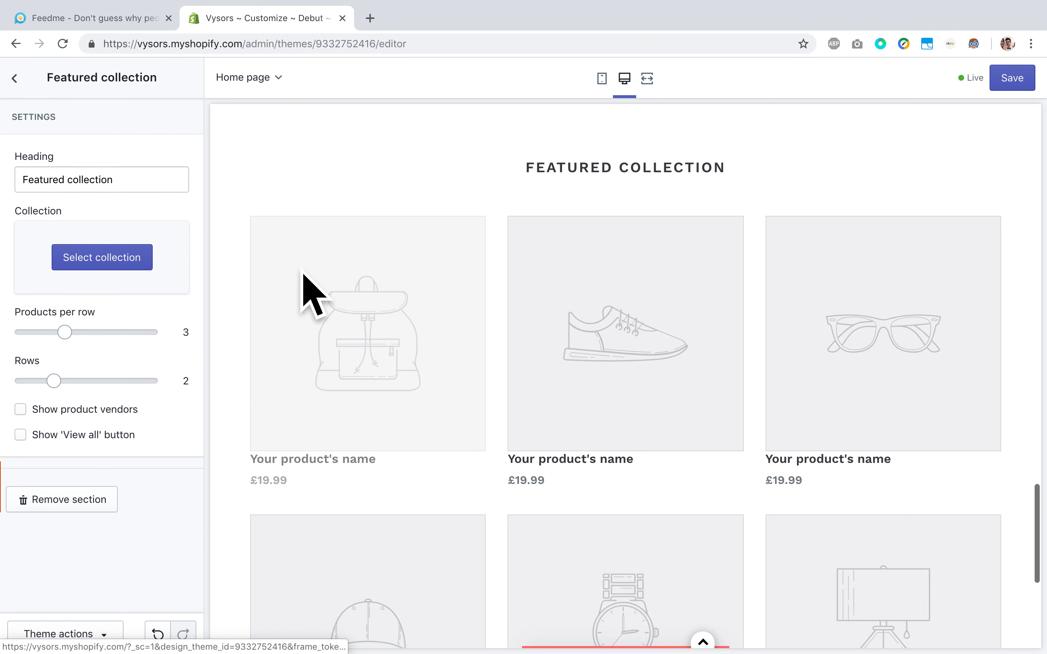
# Set the heading of the new Featured collection section to Audio
pyautogui.moveTo(145, 181); pyautogui.dragTo(11, 184)
pyautogui.press('BackSpace')
pyautogui.write('A')
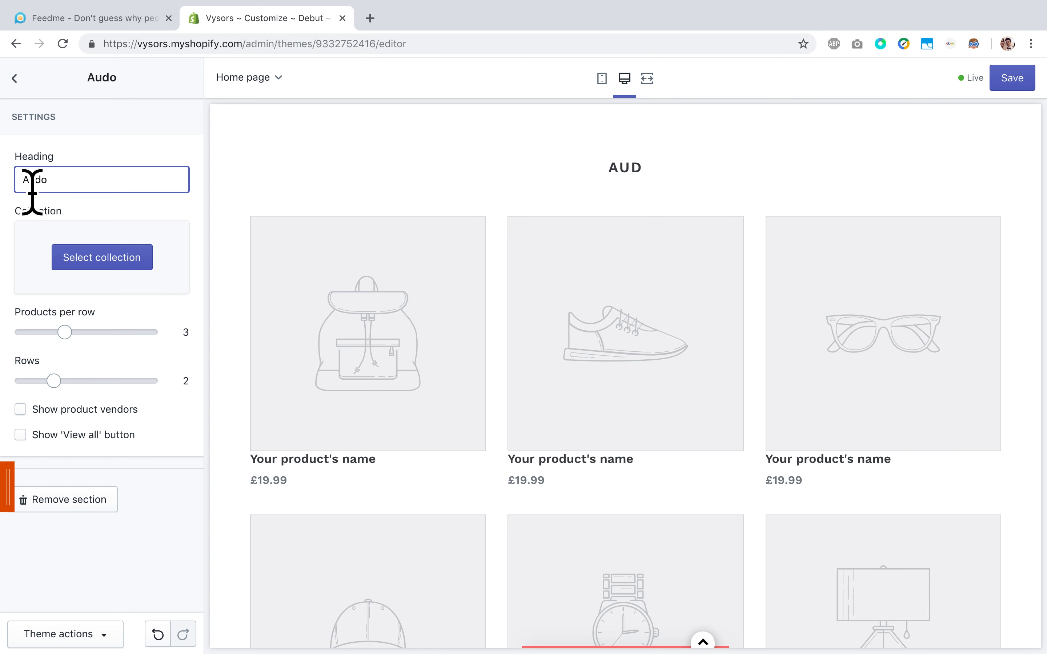
pyautogui.write('udo')
pyautogui.press('BackSpace')
pyautogui.press('BackSpace')
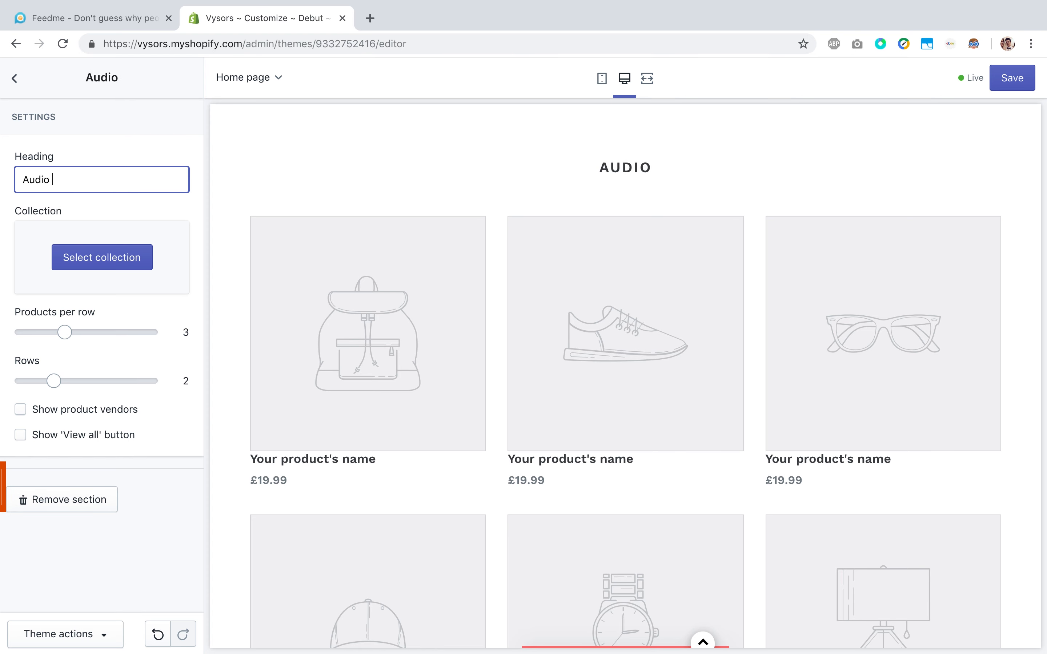
pyautogui.write('dio')
pyautogui.press('BackSpace')
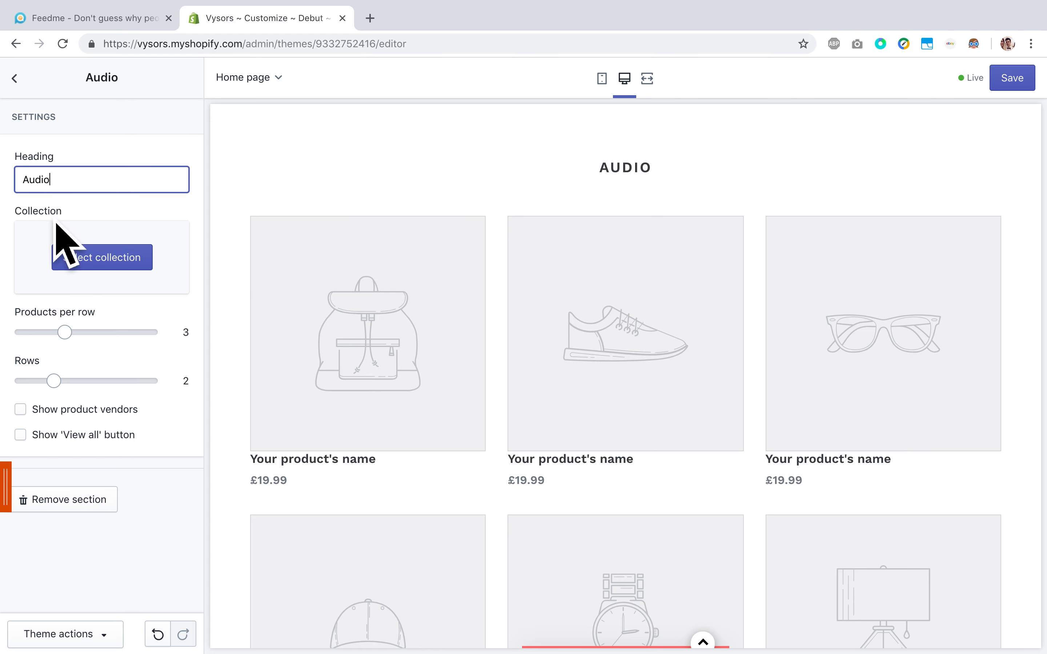
# Assign the Desktop Audio collection to the Audio section
pyautogui.click(105, 268)
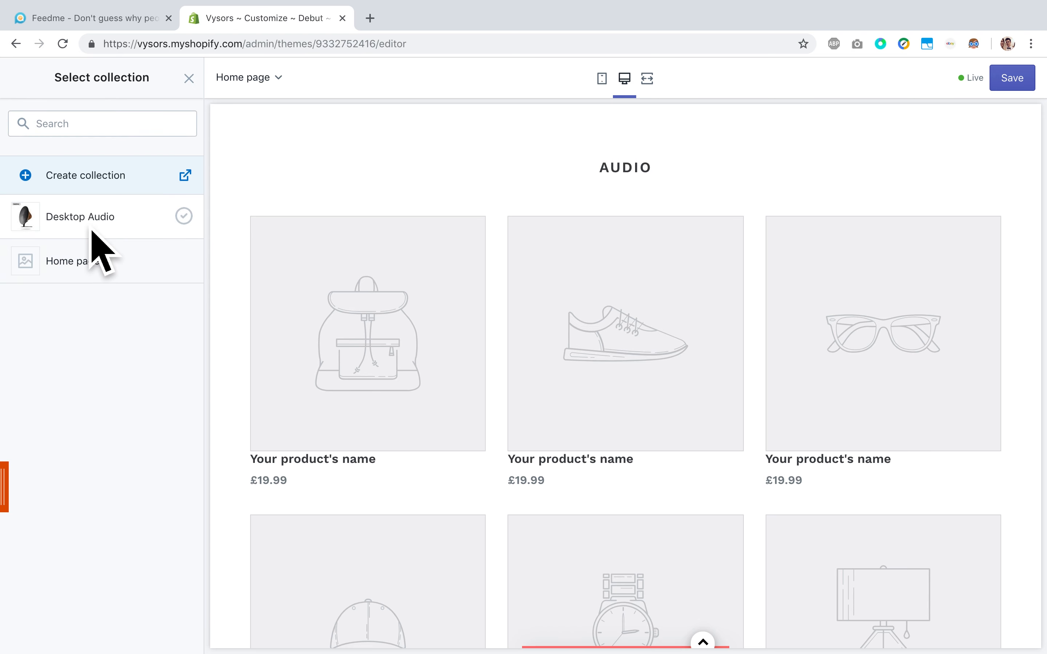
pyautogui.click(93, 231)
pyautogui.click(167, 636)
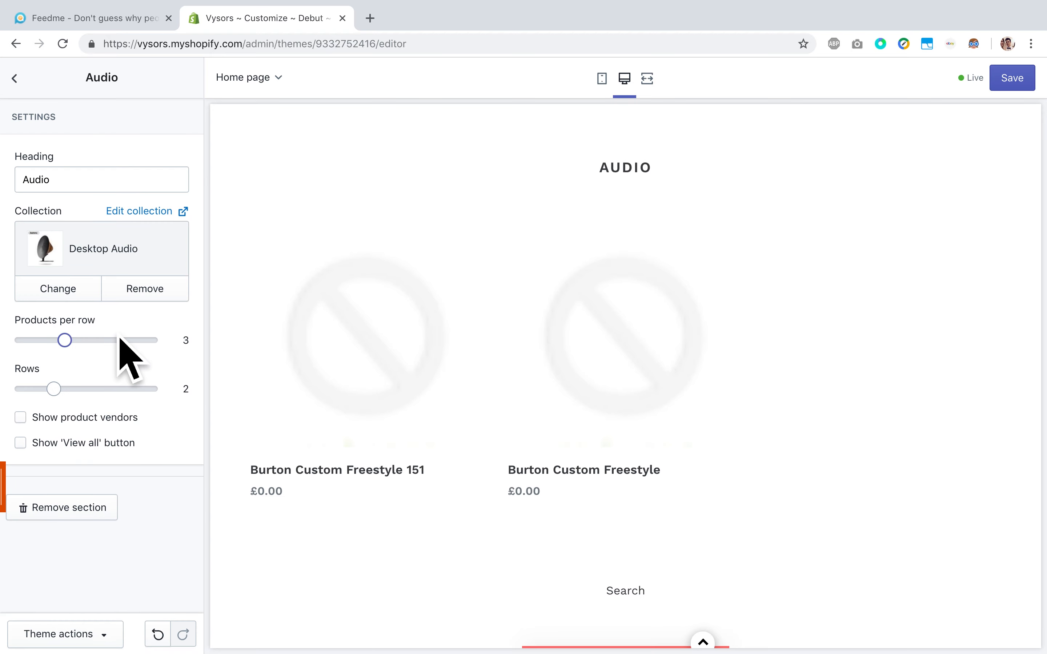
pyautogui.moveTo(65, 339); pyautogui.dragTo(70, 341)
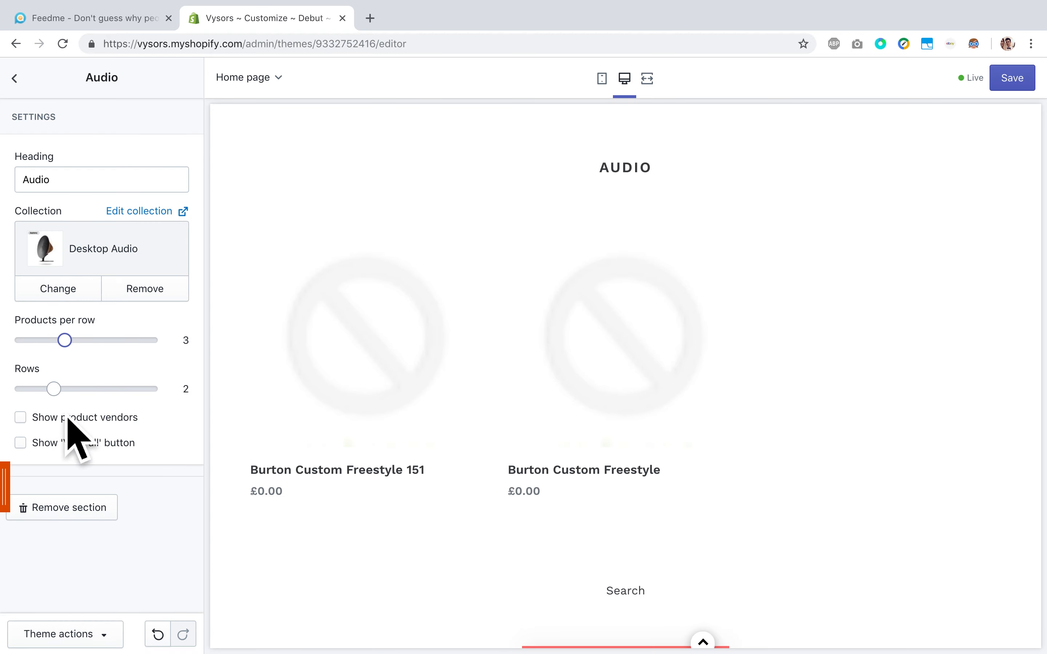
pyautogui.click(87, 391)
pyautogui.moveTo(89, 401); pyautogui.dragTo(74, 402)
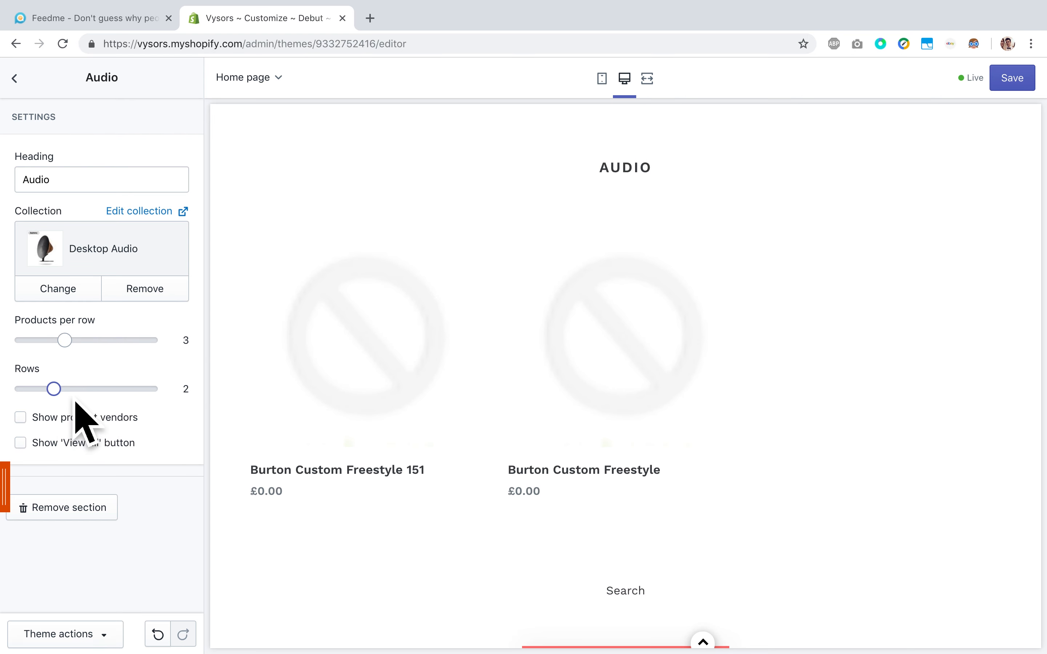
# Save the theme changes and leave the theme editor for the store admin
pyautogui.click(1018, 87)
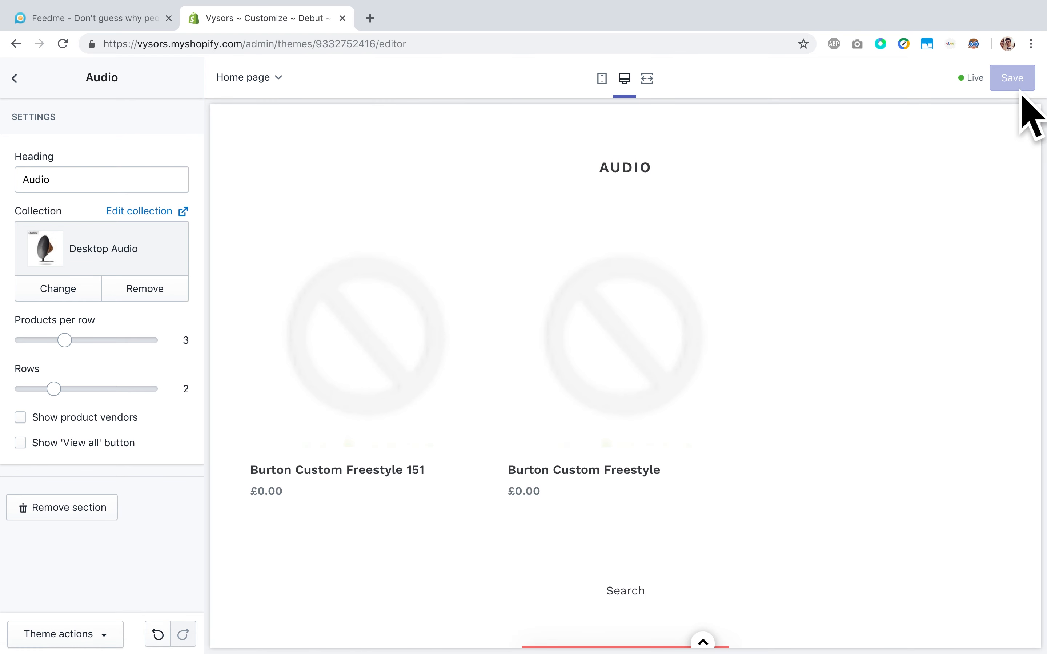
pyautogui.click(19, 78)
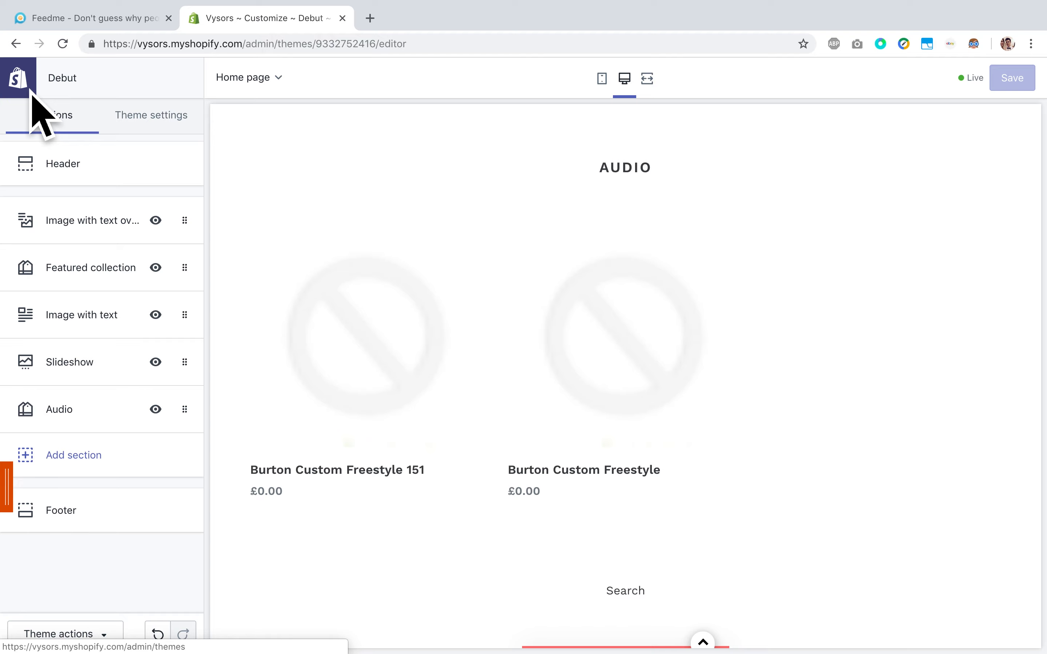
pyautogui.click(30, 90)
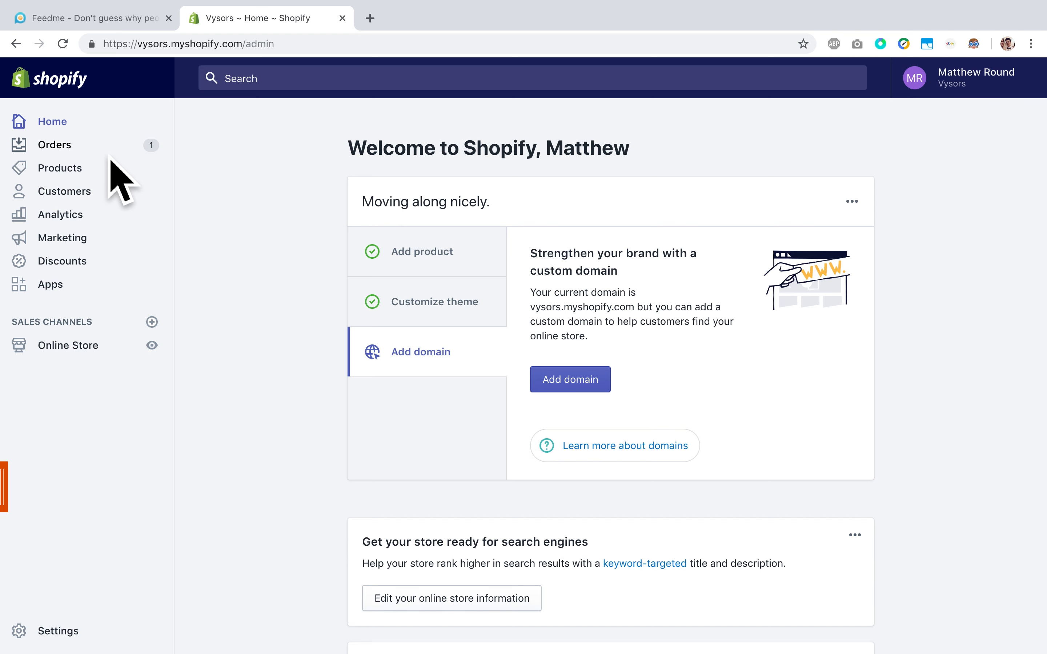
# Start a new product collection and title it Collection 2
pyautogui.click(65, 173)
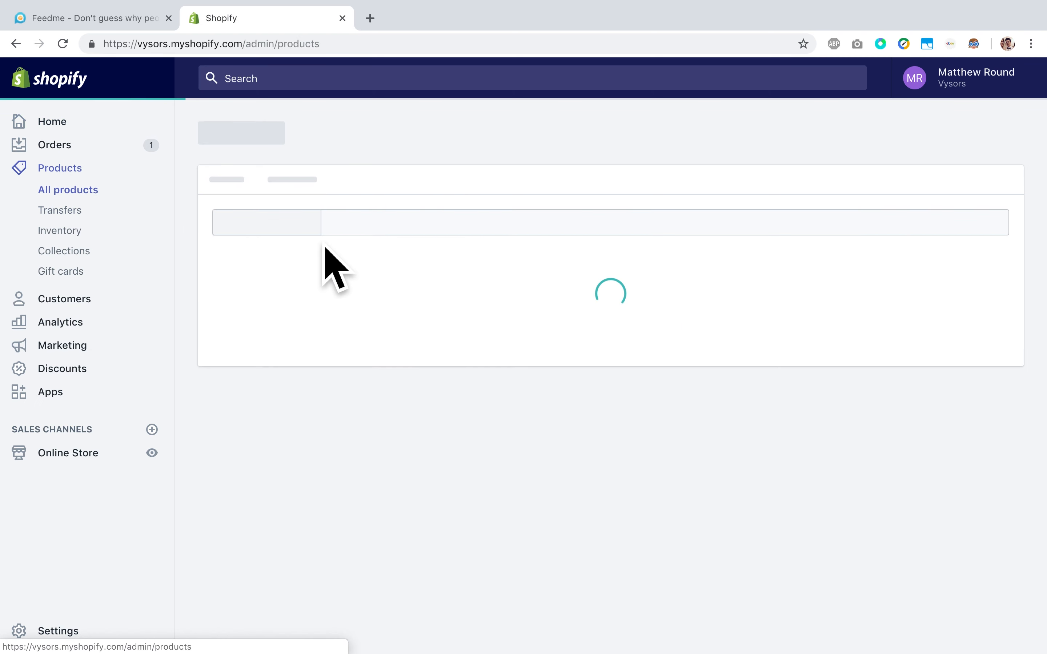
pyautogui.click(89, 257)
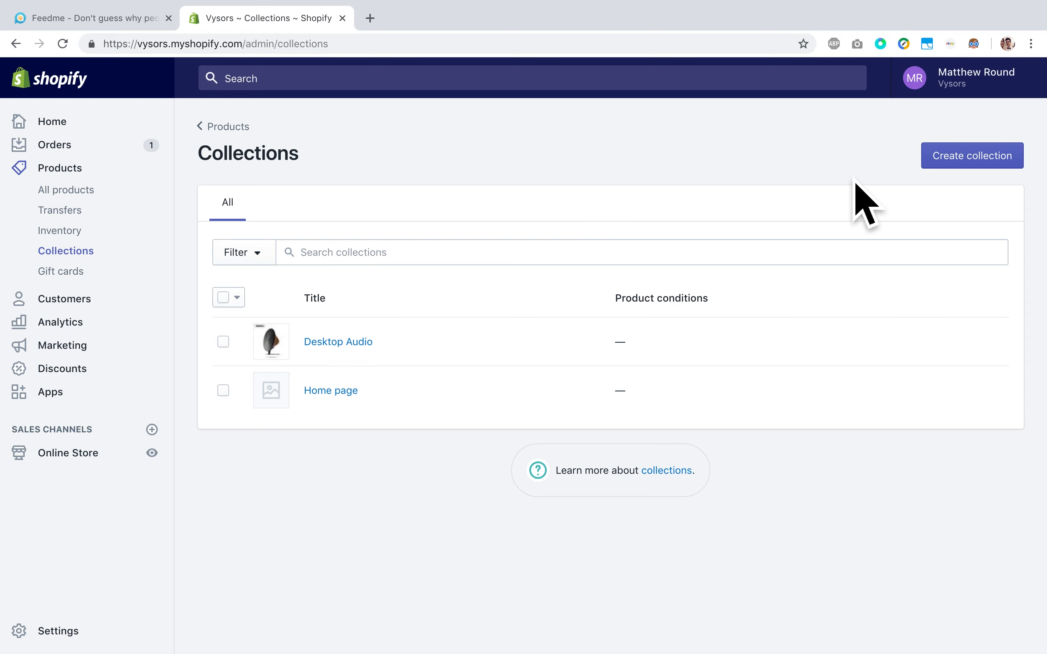
pyautogui.click(963, 164)
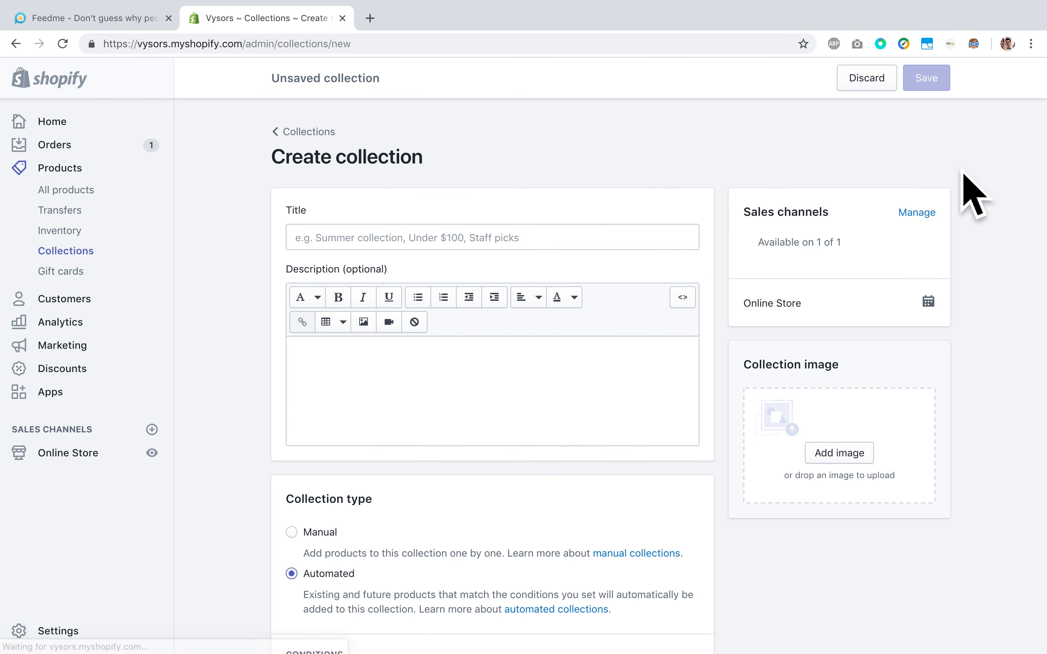
pyautogui.scroll(-5, 832, 190)
pyautogui.scroll(5, 660, 234)
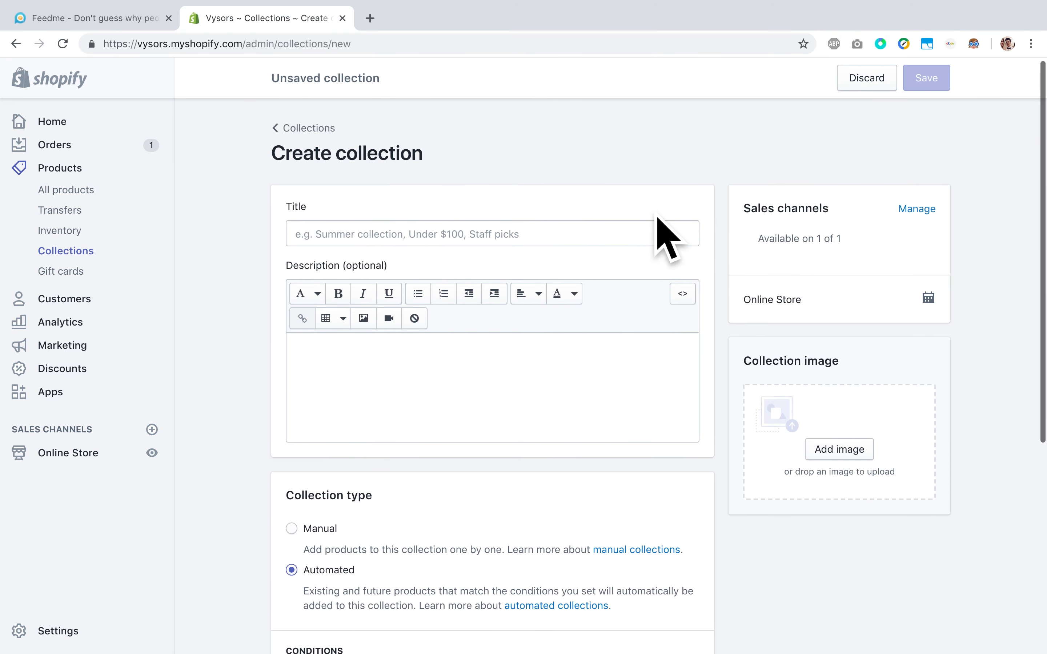
pyautogui.click(426, 239)
pyautogui.click(329, 266)
pyautogui.click(388, 368)
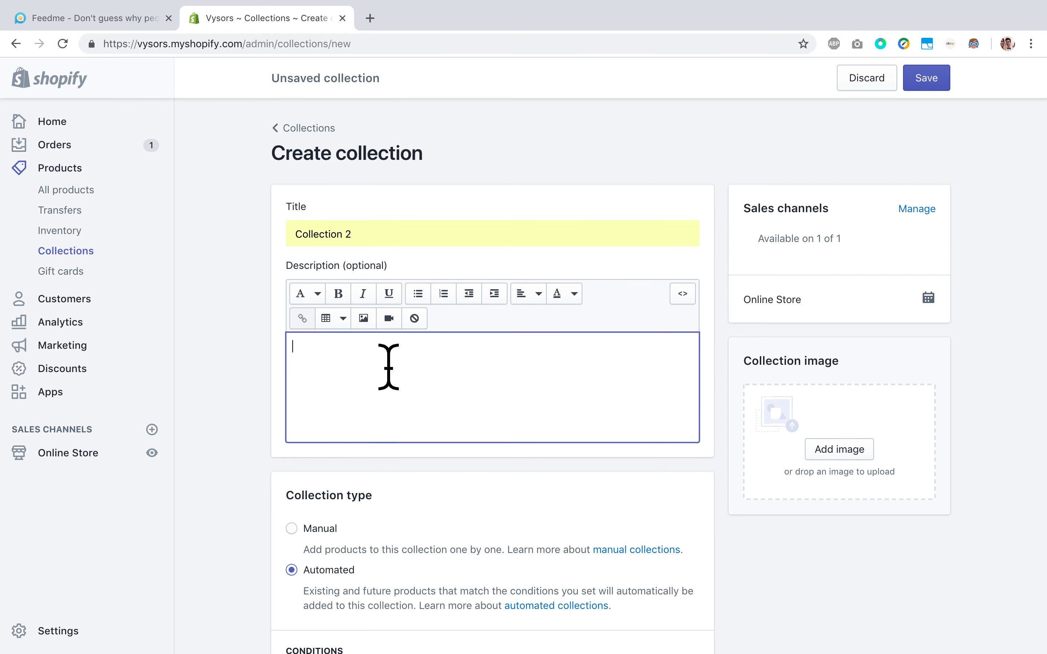
# Set the automated collection's condition to product tag is equal to bamboo
pyautogui.scroll(-5, 388, 367)
pyautogui.scroll(-2, 421, 341)
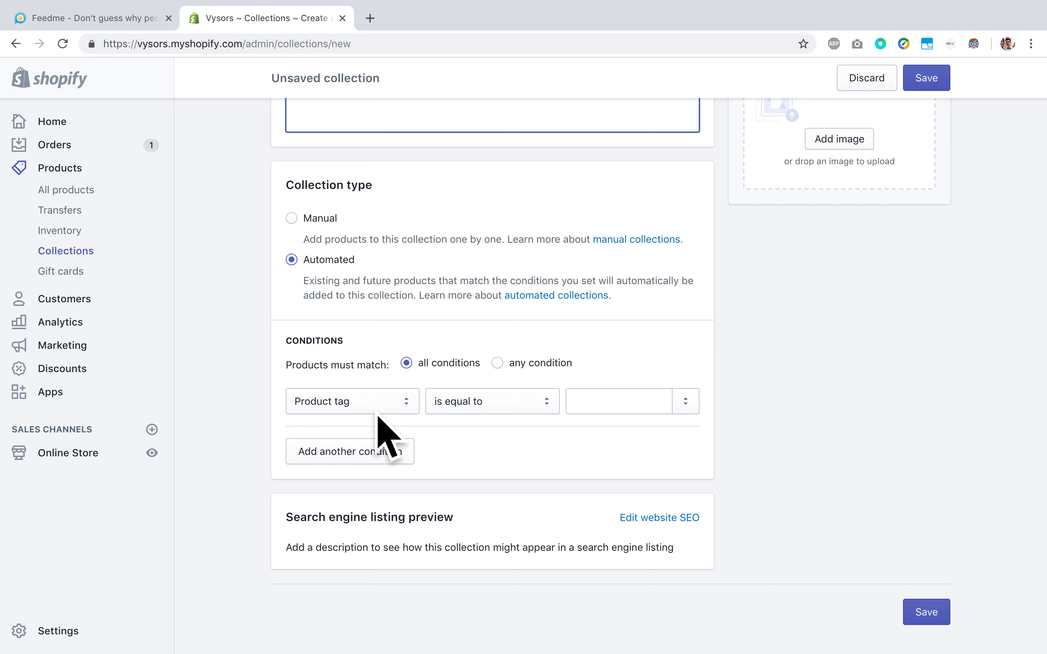
pyautogui.click(593, 404)
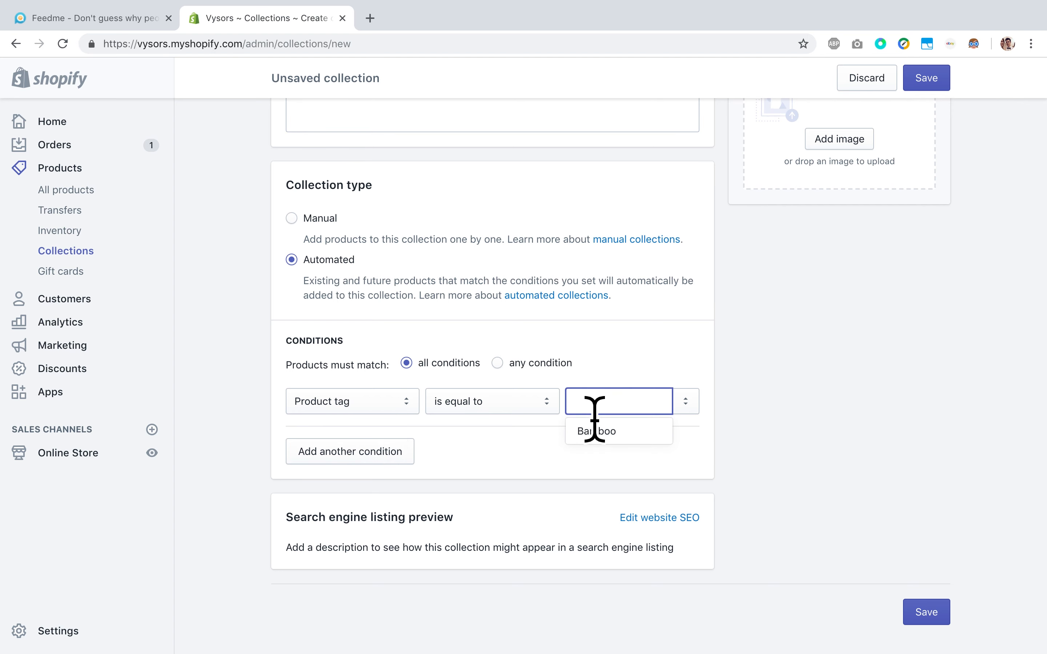
pyautogui.click(772, 391)
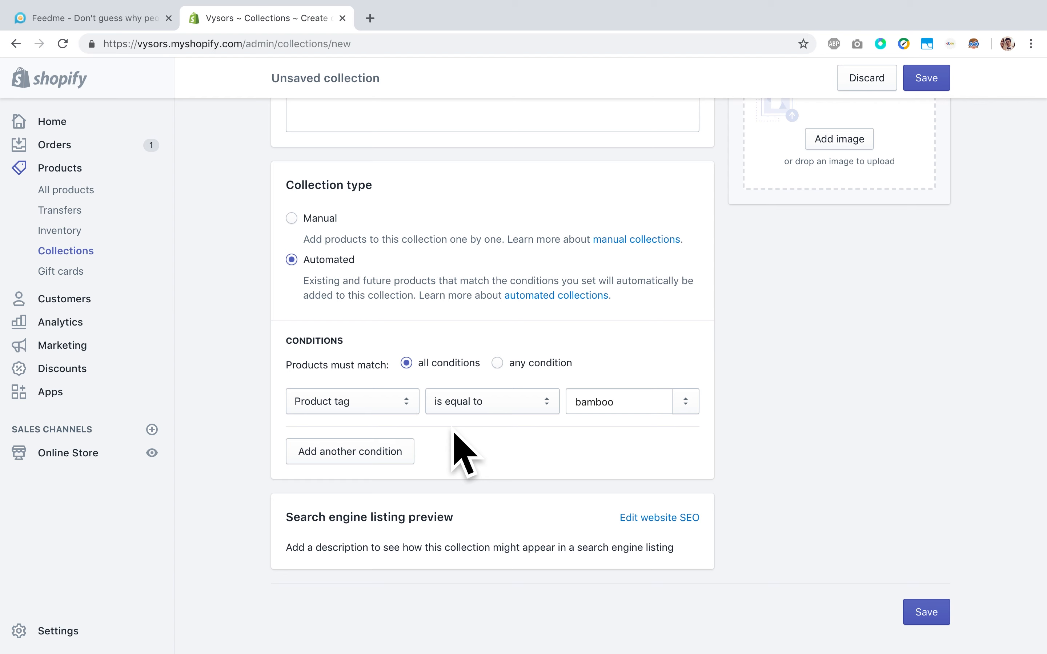
# Change the collection's condition to product price is greater than £5
pyautogui.click(399, 409)
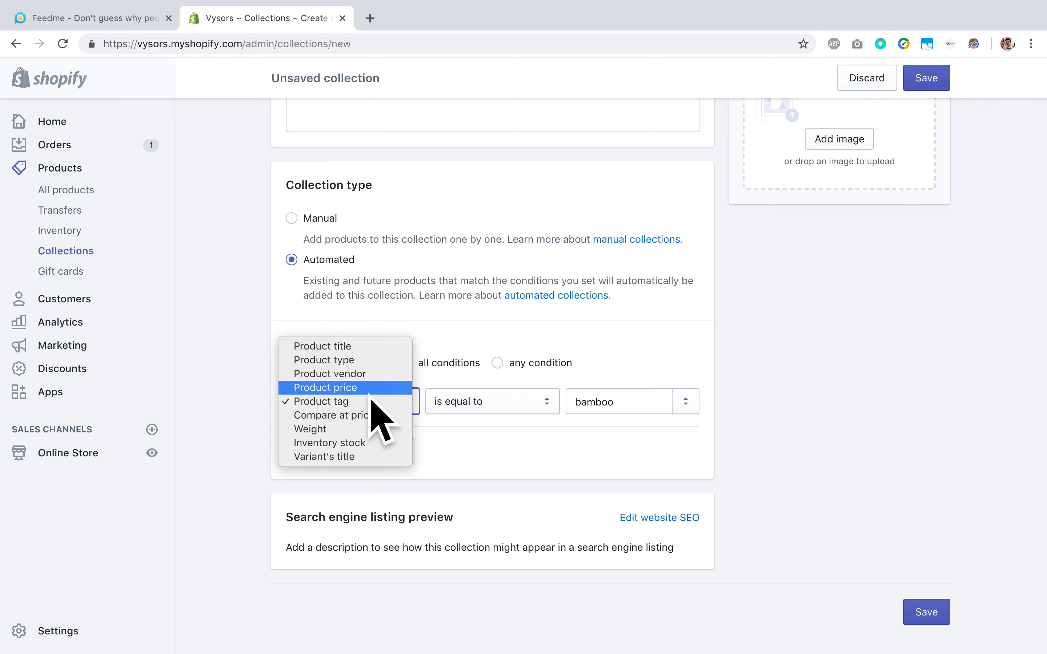
pyautogui.click(370, 388)
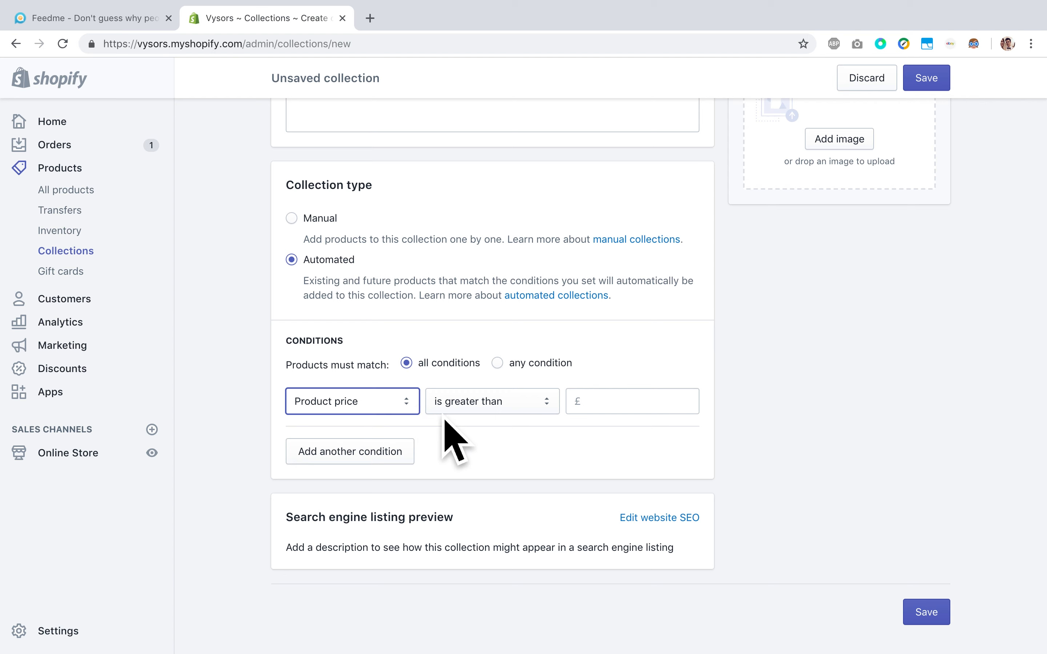
pyautogui.click(601, 420)
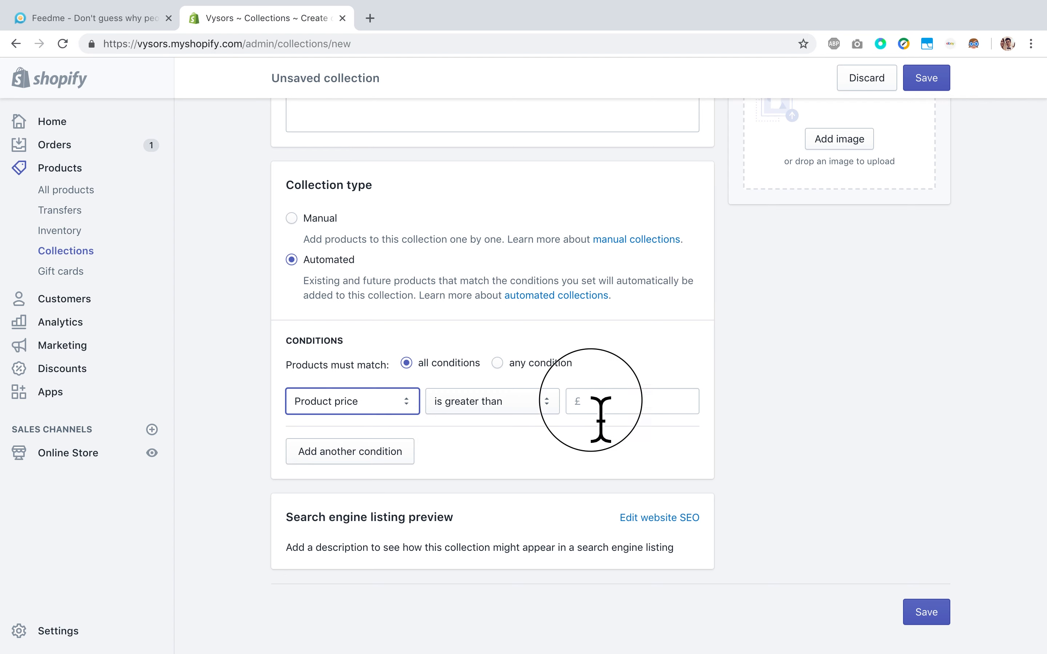
pyautogui.click(588, 447)
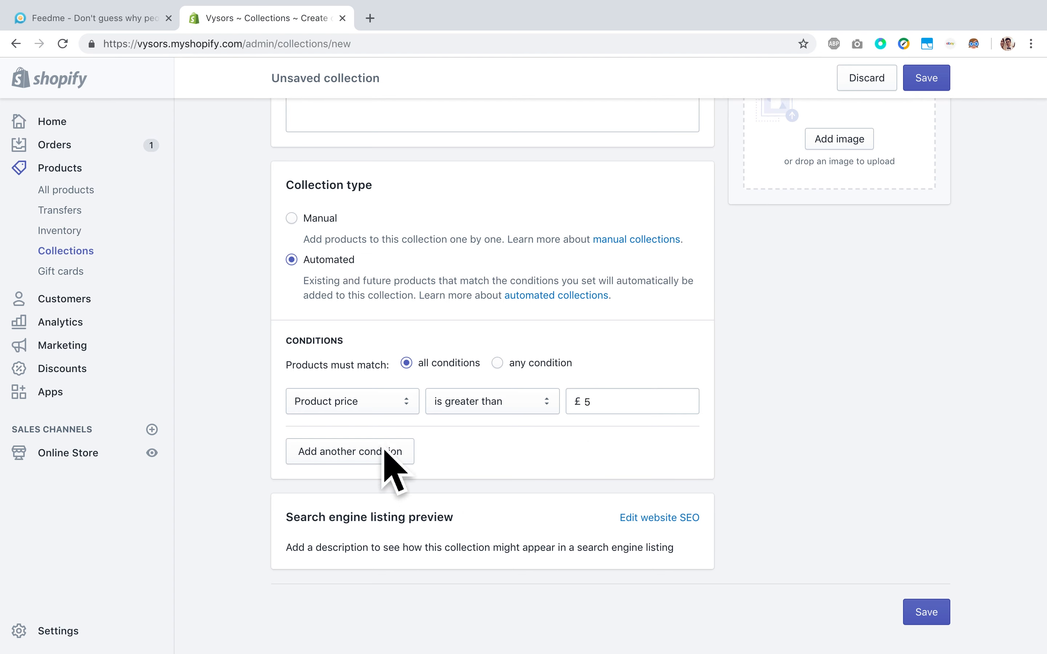
# Add a second condition requiring the product price to be less than £15
pyautogui.click(368, 460)
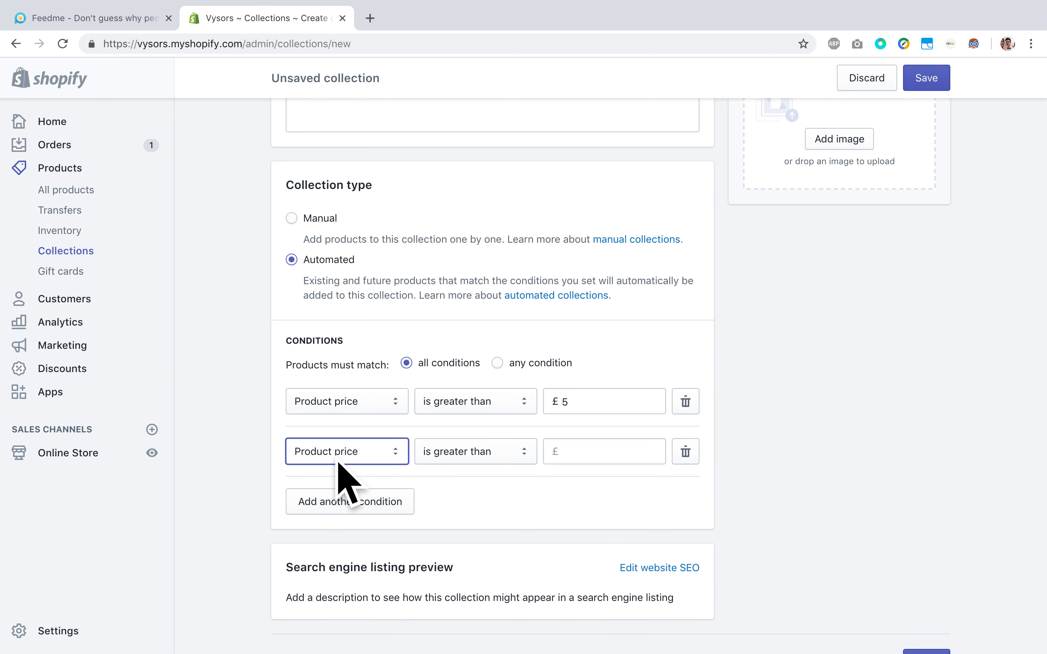
pyautogui.click(459, 458)
pyautogui.click(480, 466)
pyautogui.click(611, 456)
pyautogui.click(786, 467)
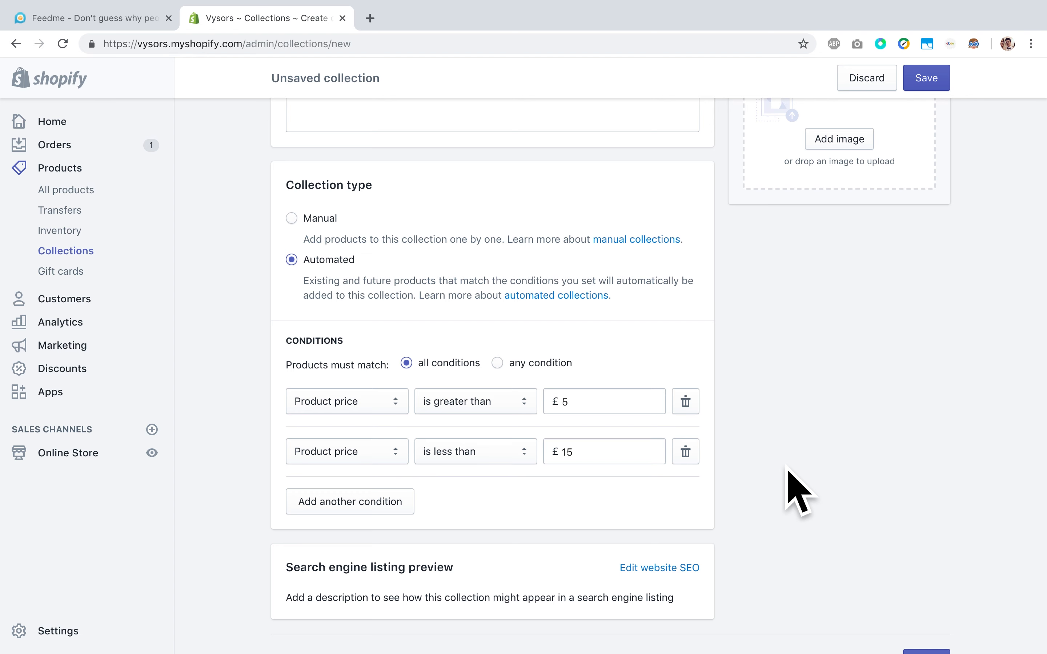
# Remove the second price condition and set the remaining condition to product tag is equal to Bamboo
pyautogui.click(693, 459)
pyautogui.click(368, 403)
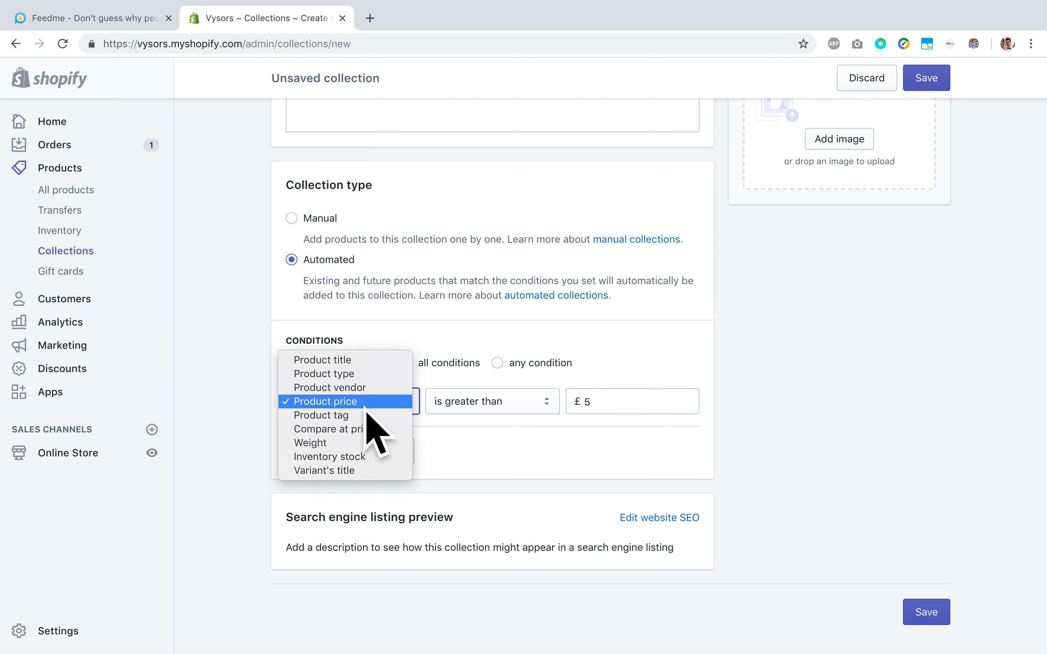
pyautogui.click(359, 418)
pyautogui.click(591, 411)
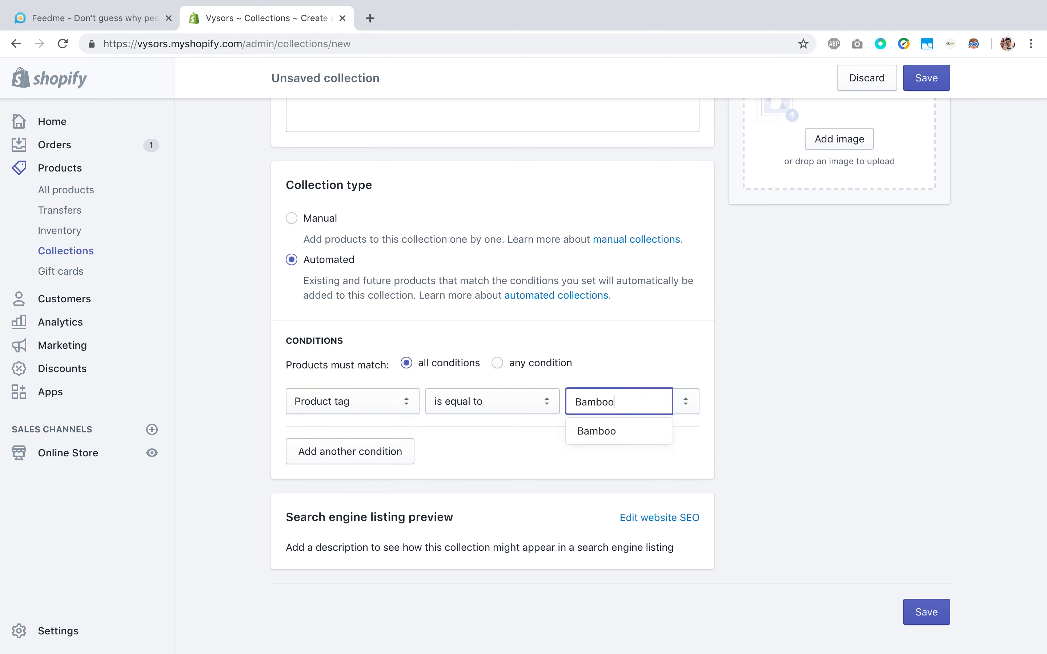
pyautogui.click(625, 430)
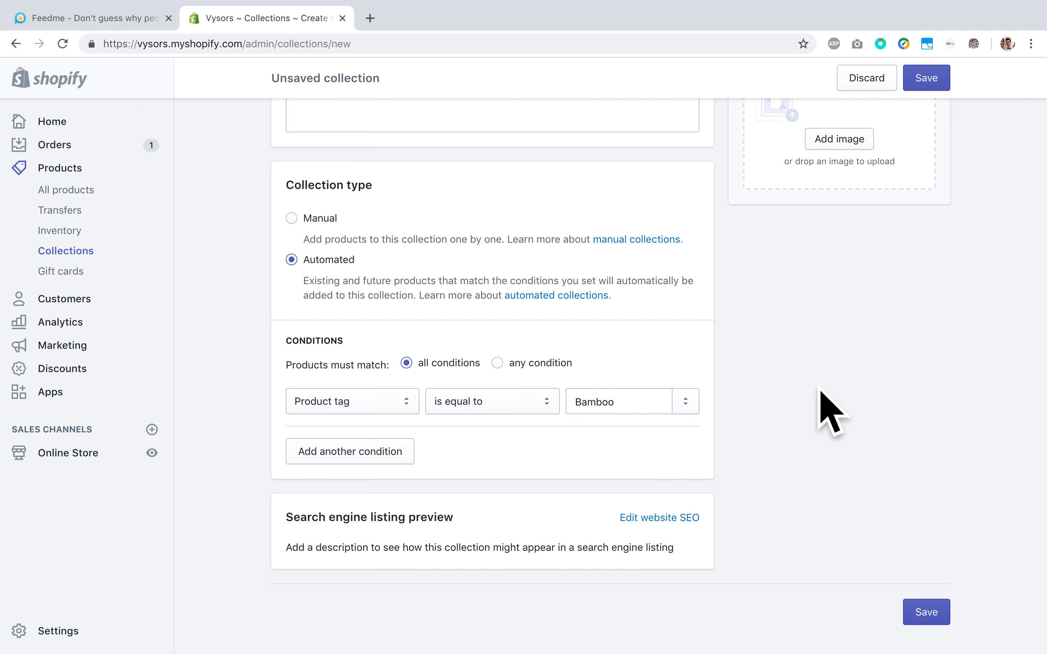
# Save the automated collection with its Bamboo tag condition
pyautogui.scroll(2, 823, 409)
pyautogui.scroll(5, 823, 409)
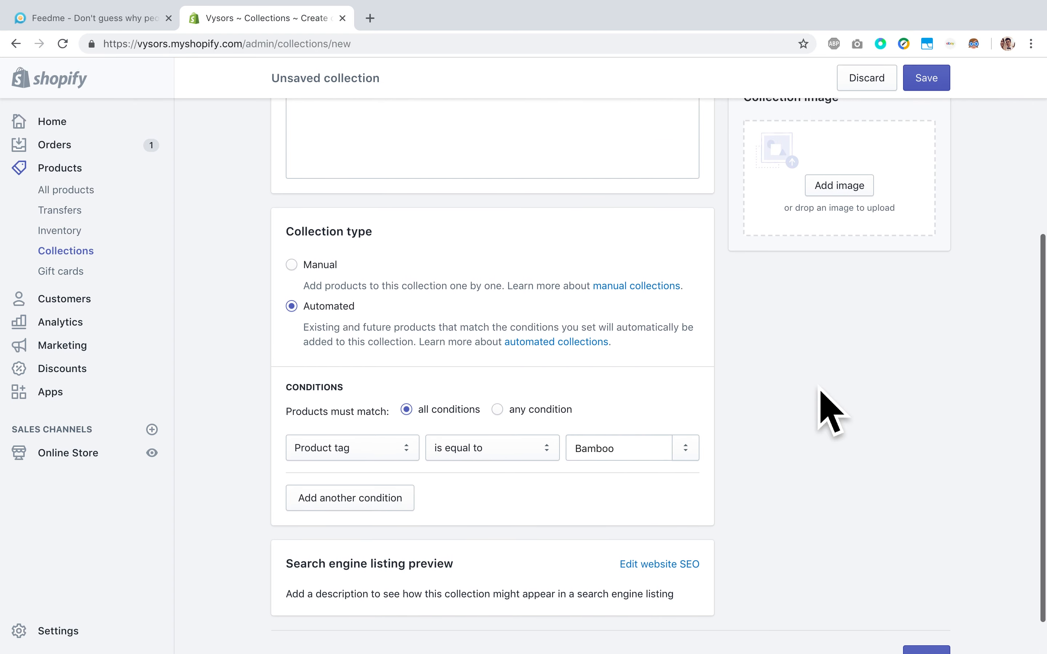
pyautogui.scroll(-3, 823, 409)
pyautogui.click(935, 78)
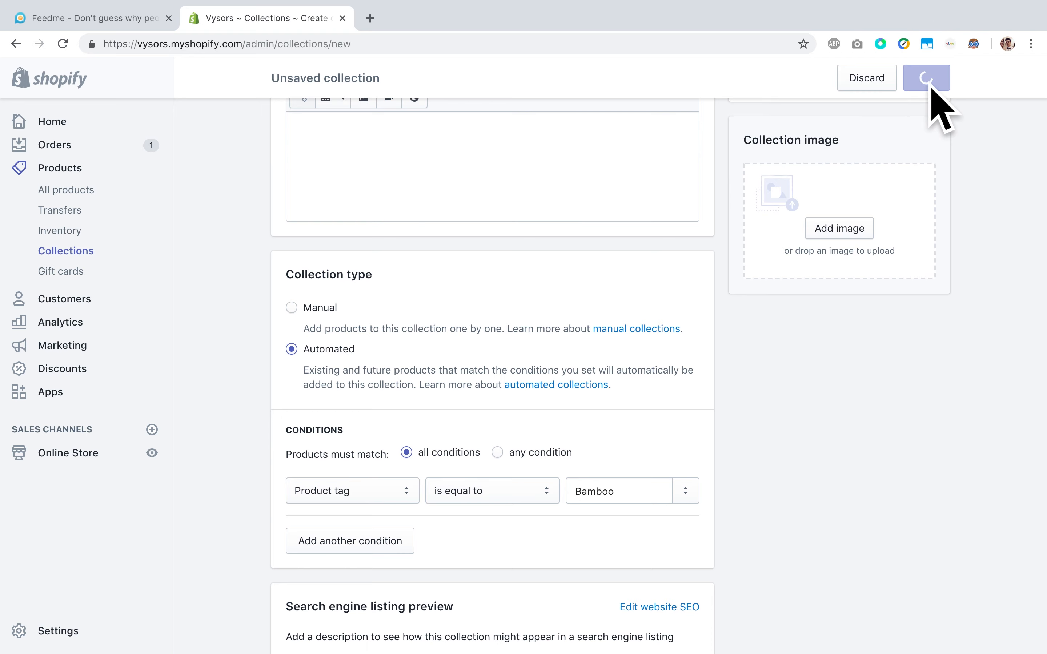
pyautogui.scroll(-2, 776, 346)
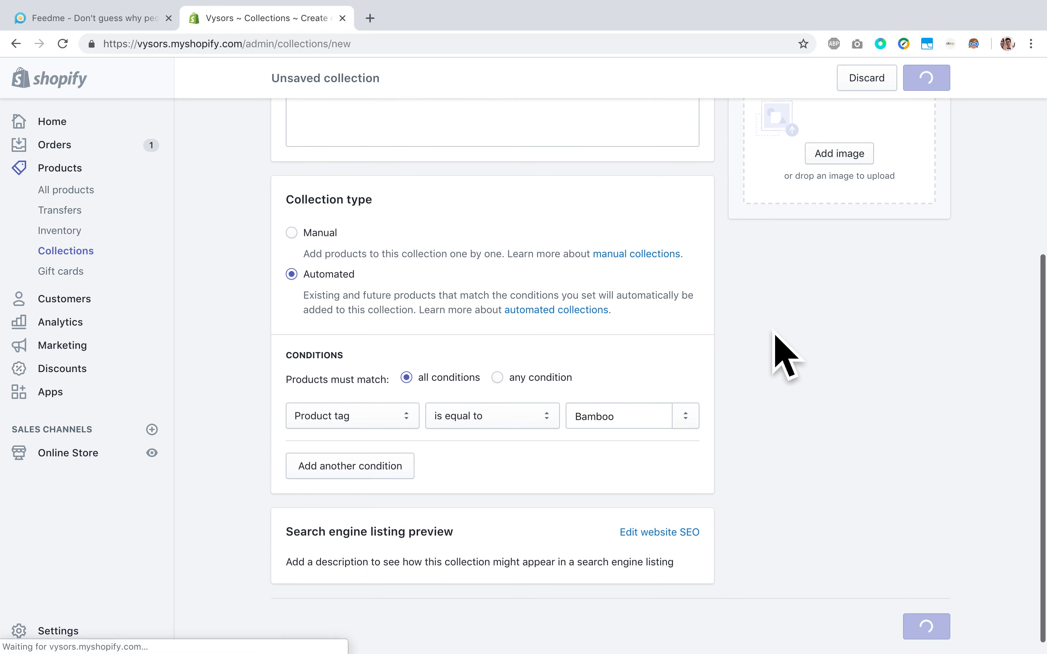
# Review the products listed in the saved automated collection
pyautogui.scroll(-3, 584, 476)
pyautogui.scroll(-5, 571, 515)
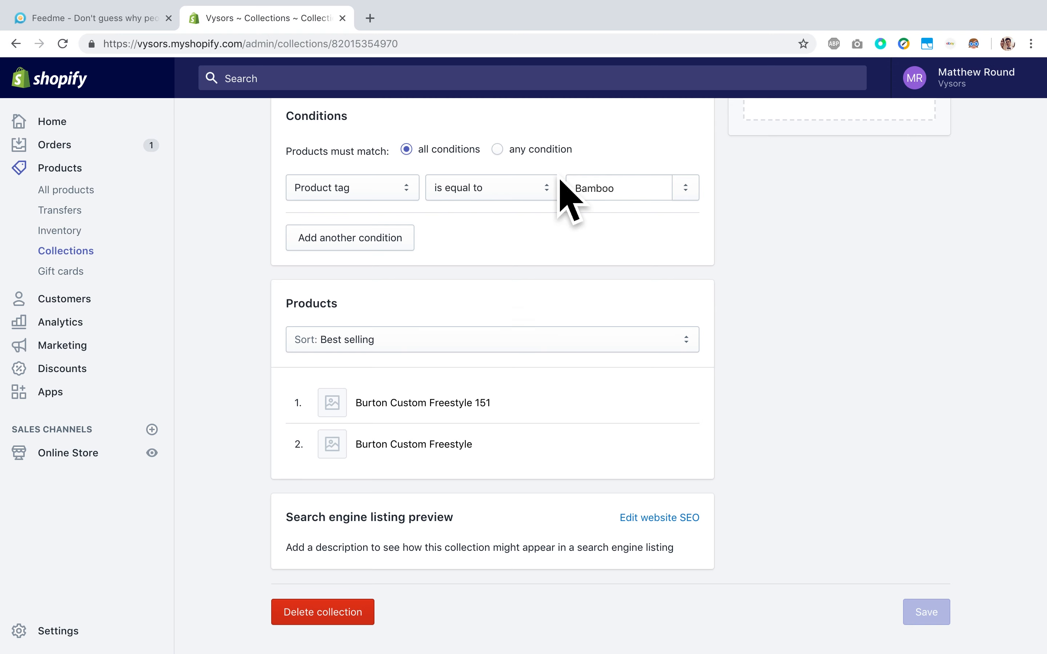
pyautogui.scroll(1, 559, 176)
pyautogui.scroll(-1, 559, 175)
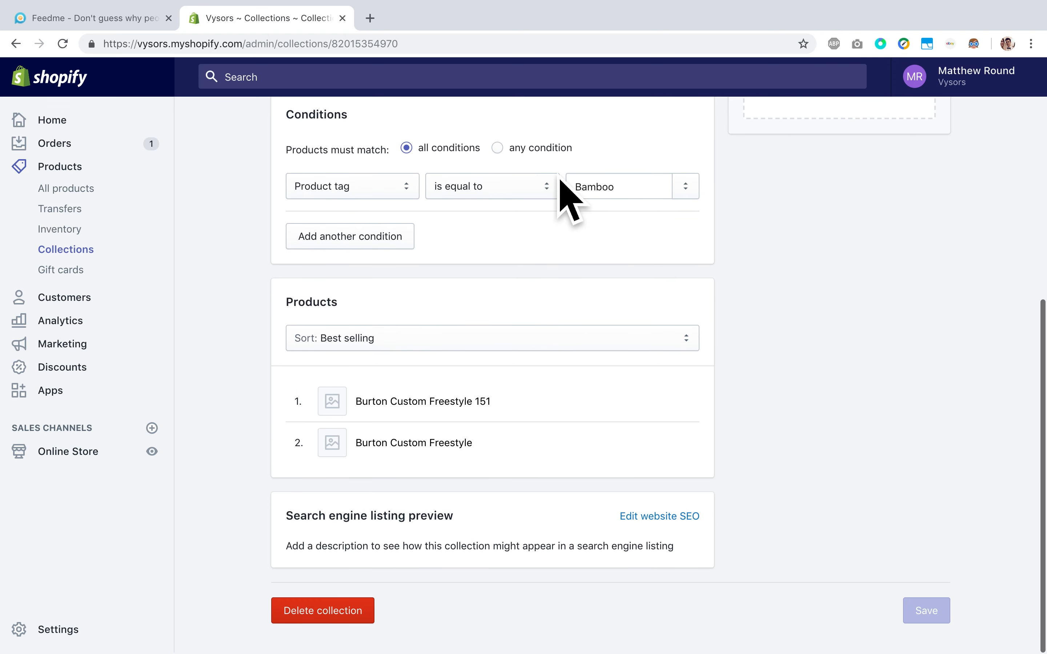
# Open the Burton Custom Freestyle product, remove its Bamboo tag and save the product
pyautogui.click(84, 192)
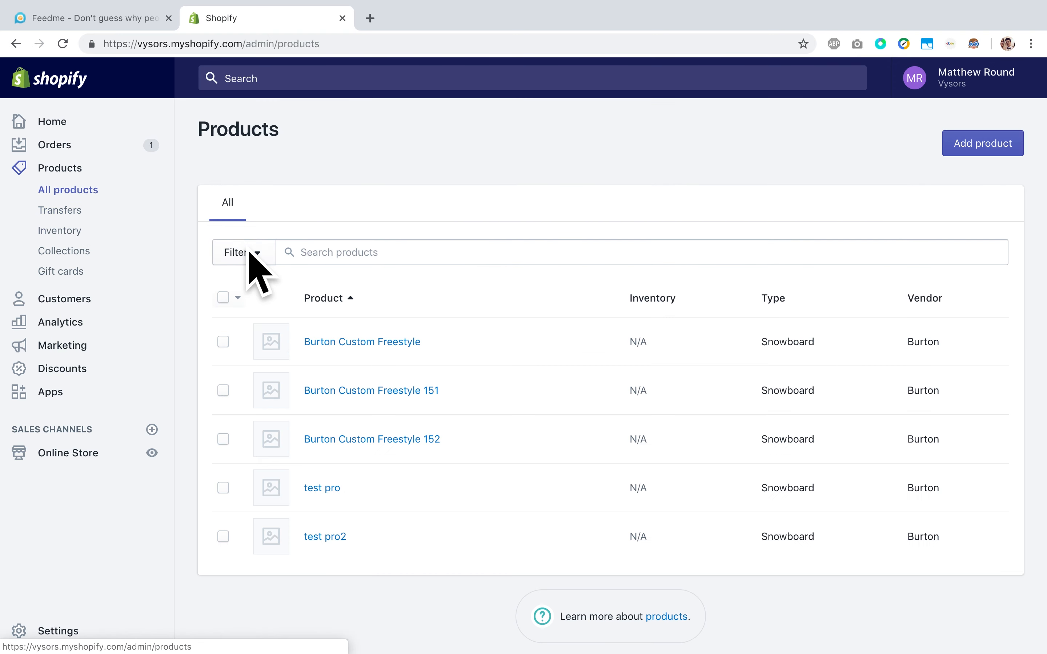
pyautogui.click(340, 353)
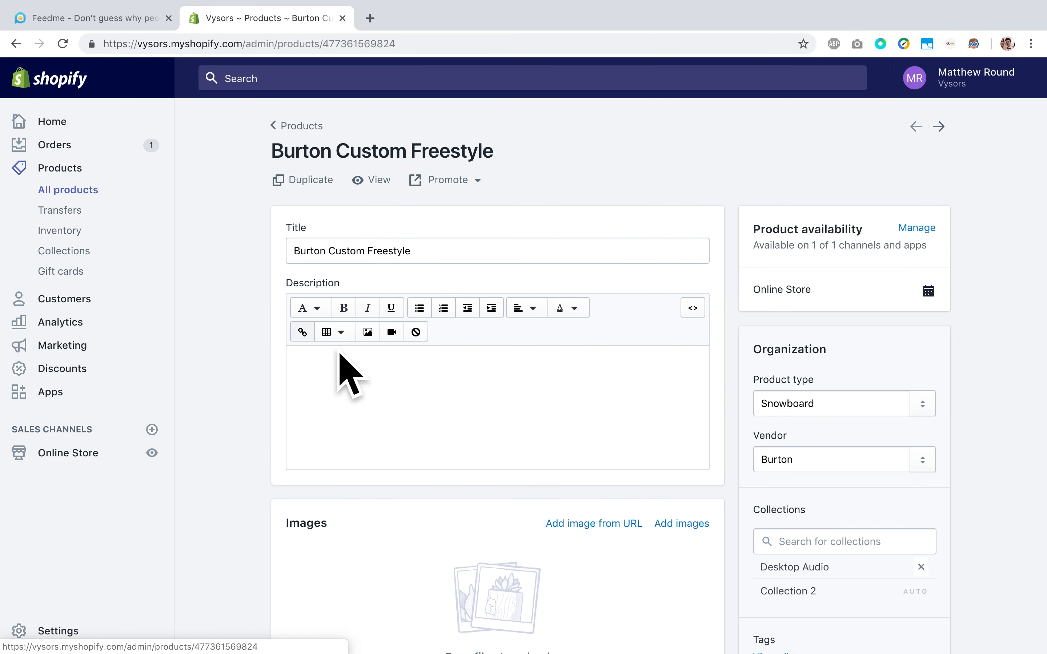
pyautogui.scroll(-5, 214, 422)
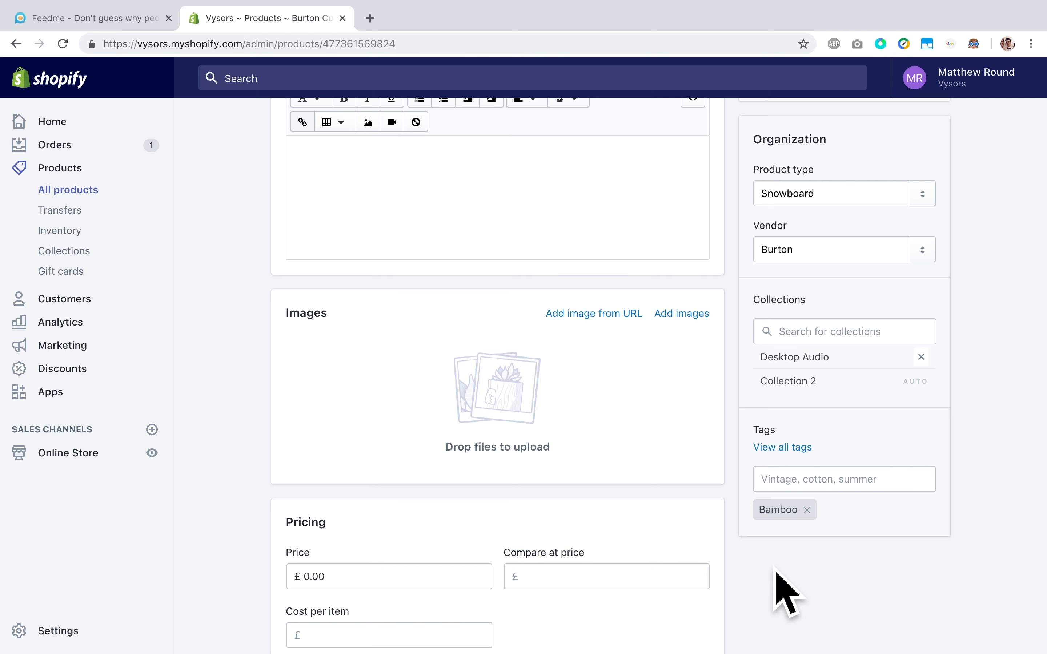
pyautogui.scroll(-2, 721, 480)
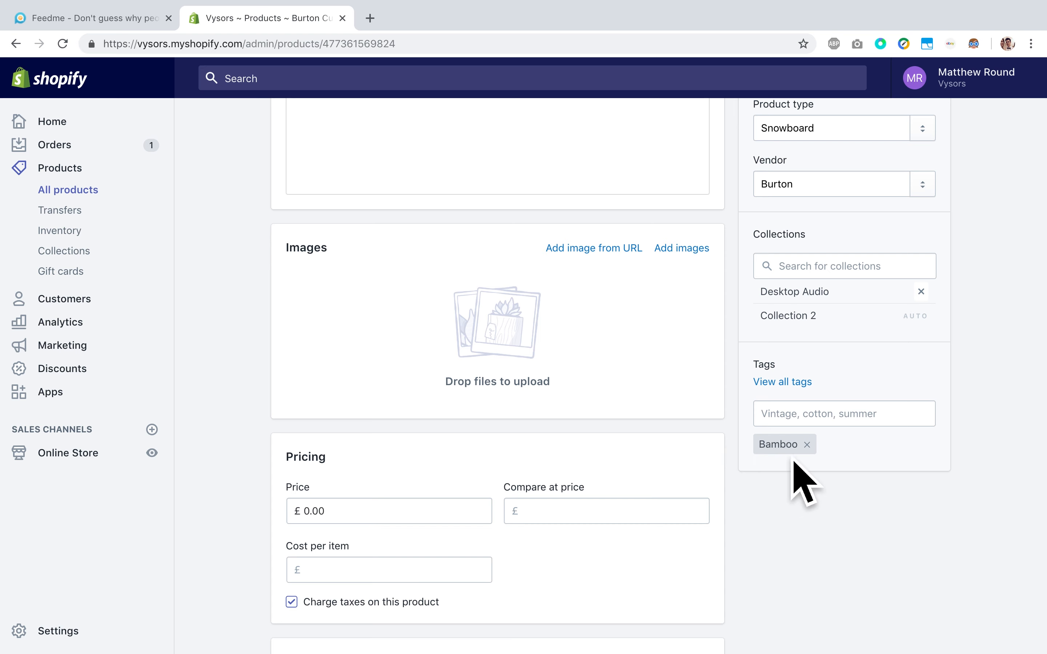
pyautogui.click(806, 445)
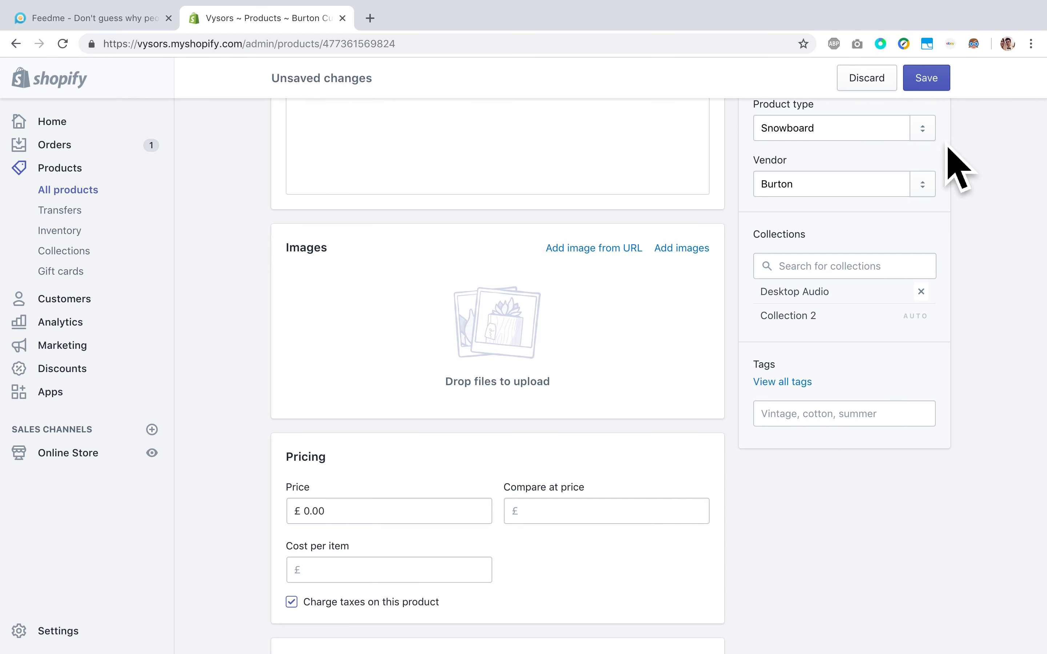
pyautogui.click(926, 77)
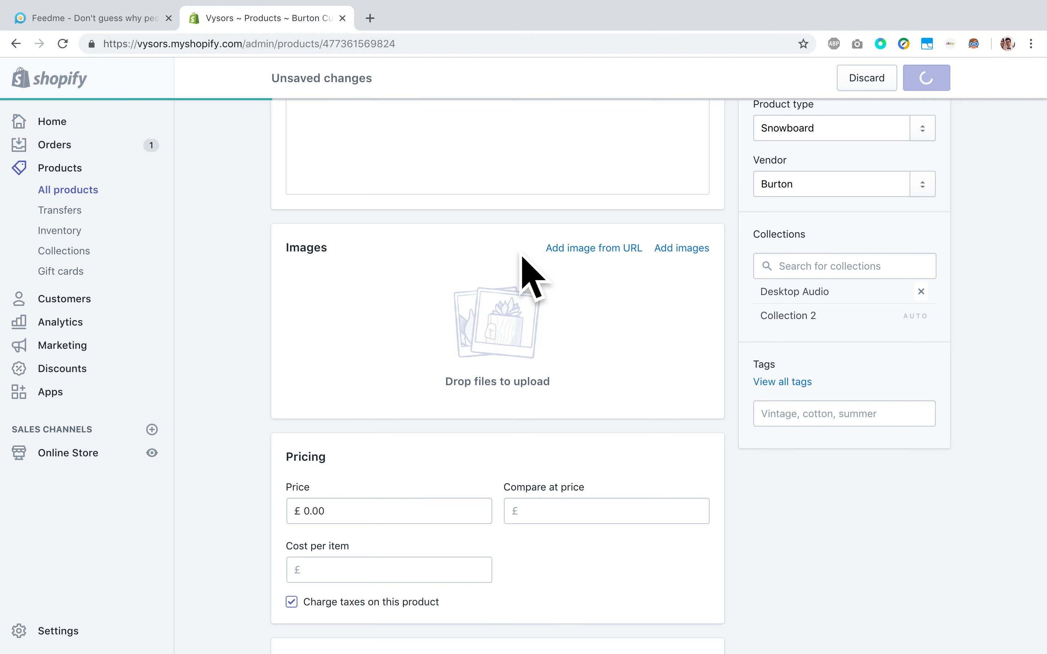
# Reopen Collection 2 from the collections list and check which products it includes
pyautogui.click(81, 254)
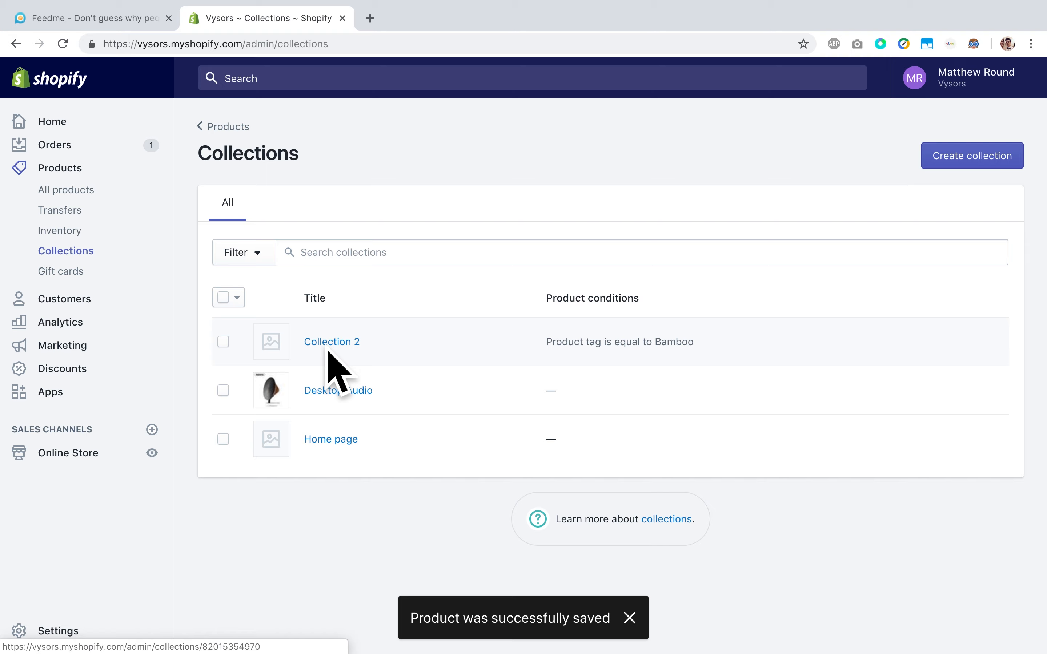
pyautogui.click(327, 356)
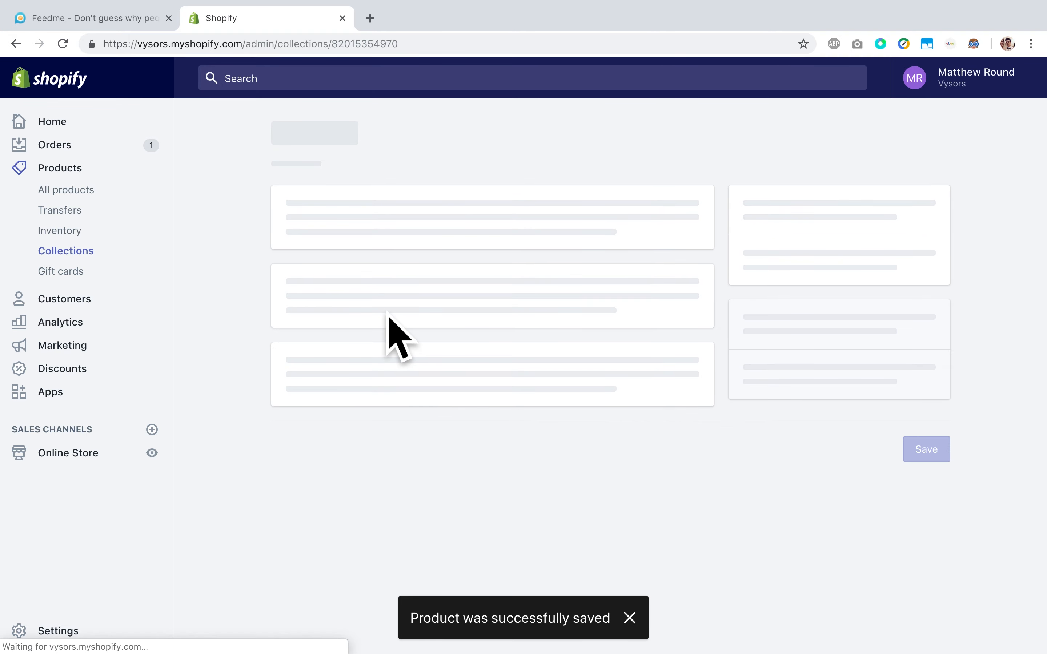
pyautogui.scroll(-5, 228, 433)
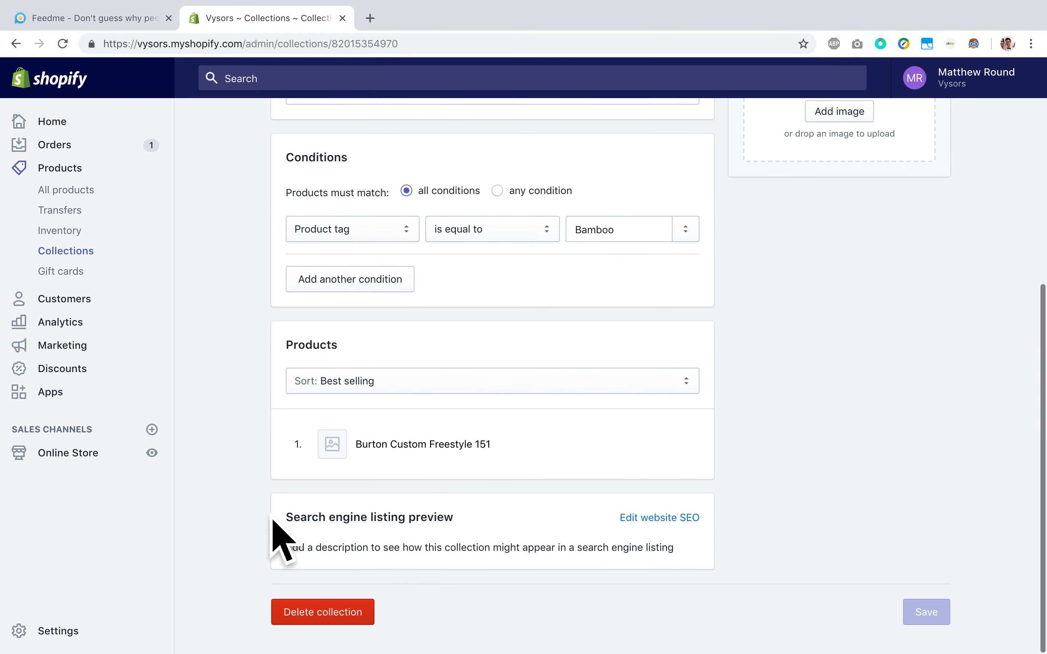